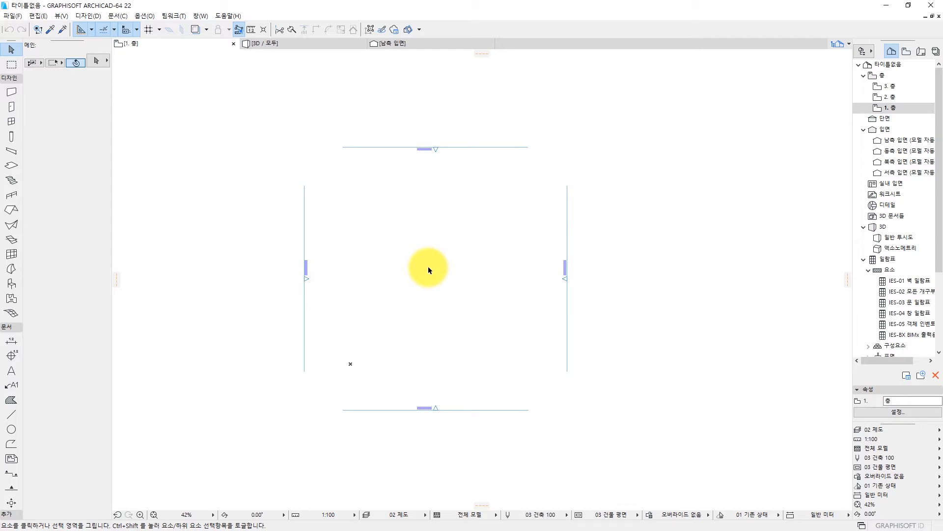
# Step: Open the story settings and examine the numbers and names of the existing stories
pyautogui.moveTo(453, 267); pyautogui.dragTo(441, 271, button='middle')
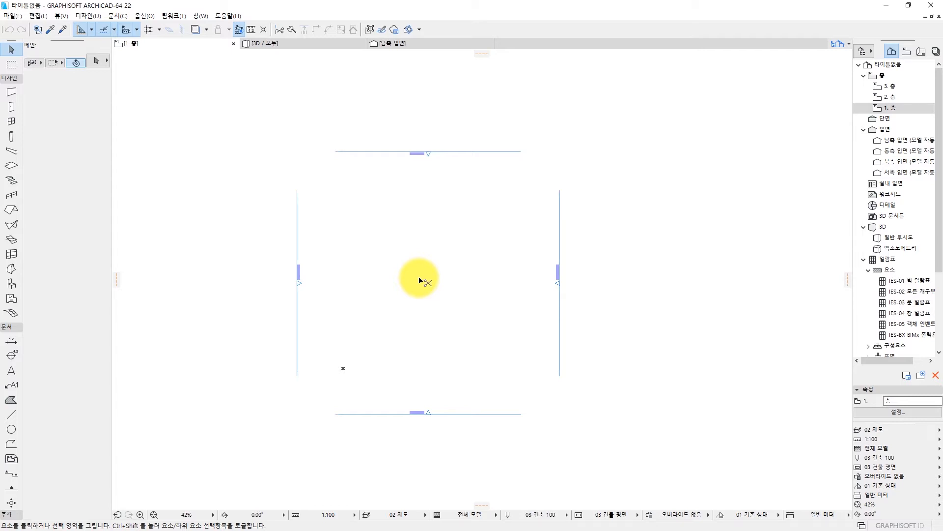
pyautogui.hotkey('ctrl', '7')
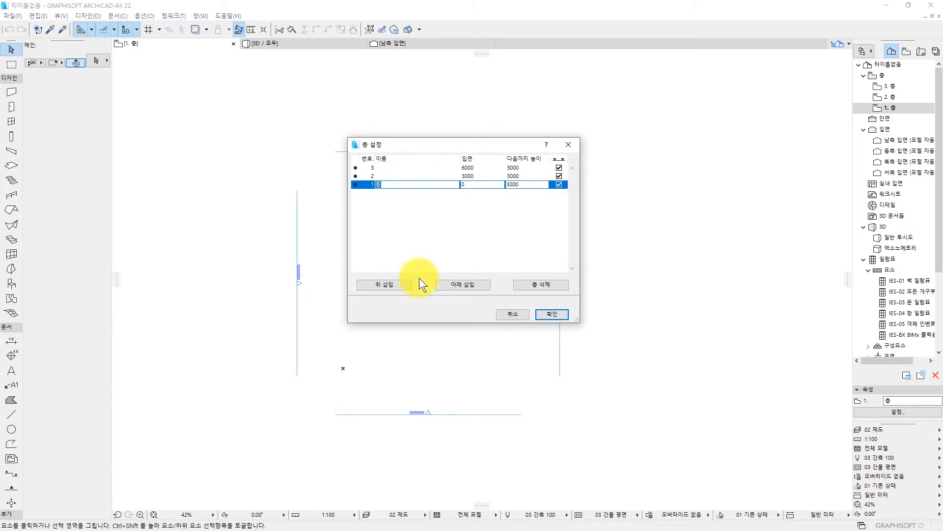
pyautogui.click(387, 175)
pyautogui.click(386, 169)
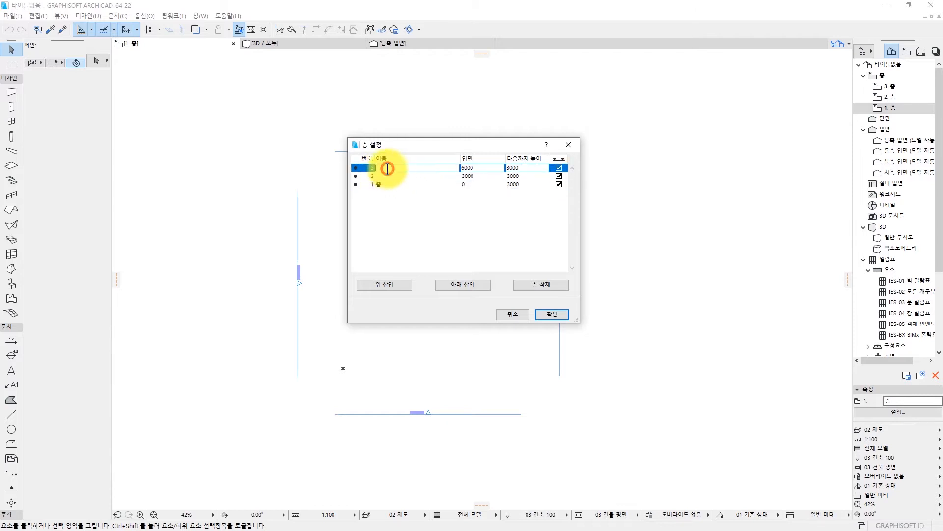
pyautogui.click(389, 175)
pyautogui.click(387, 184)
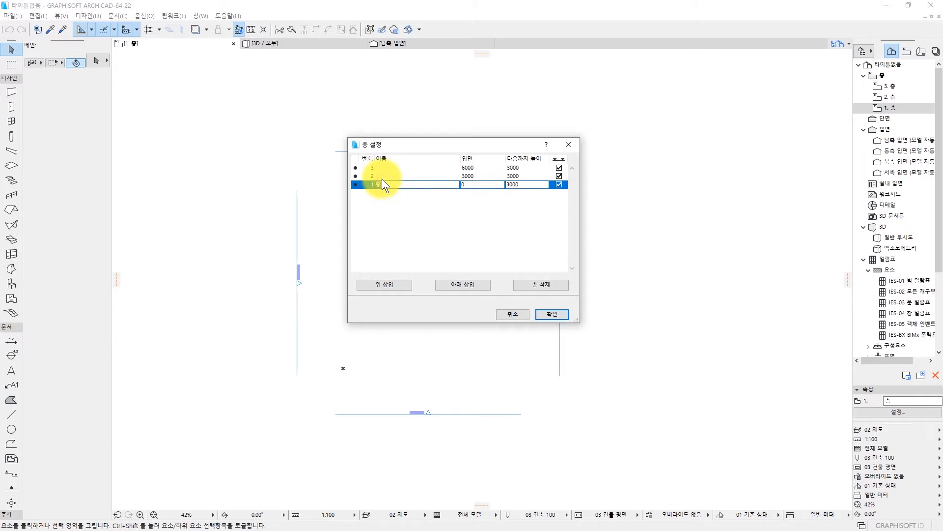
pyautogui.click(382, 177)
pyautogui.click(372, 184)
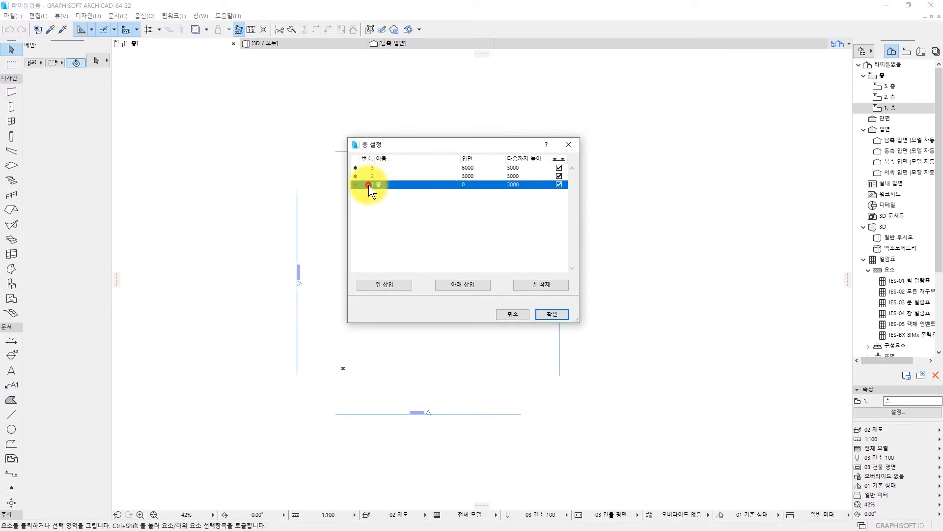
pyautogui.click(383, 185)
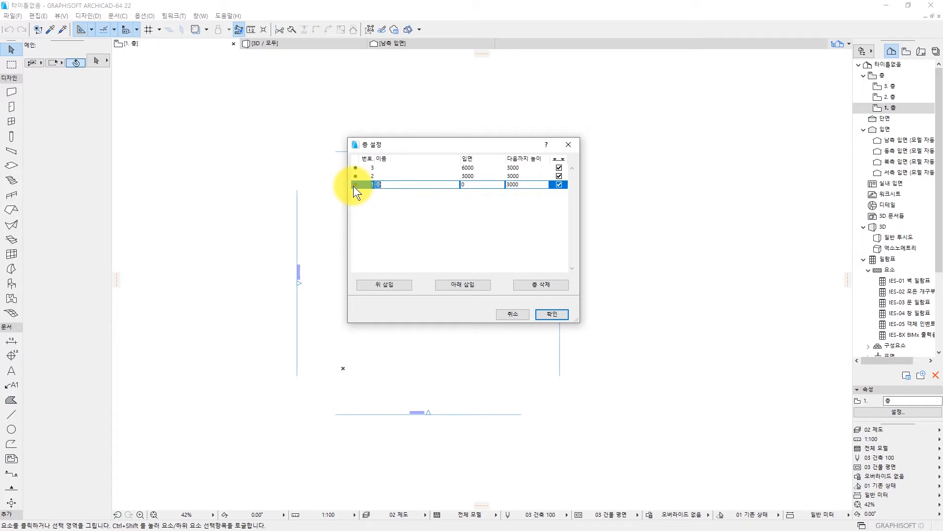
pyautogui.click(396, 184)
pyautogui.click(379, 184)
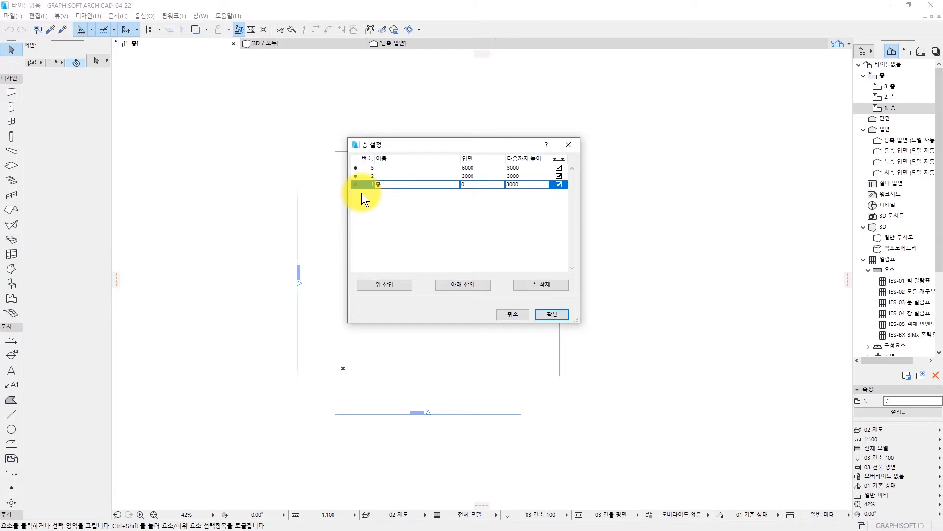
# Step: Insert one new story above story 2 and another new story below story 2
pyautogui.click(391, 177)
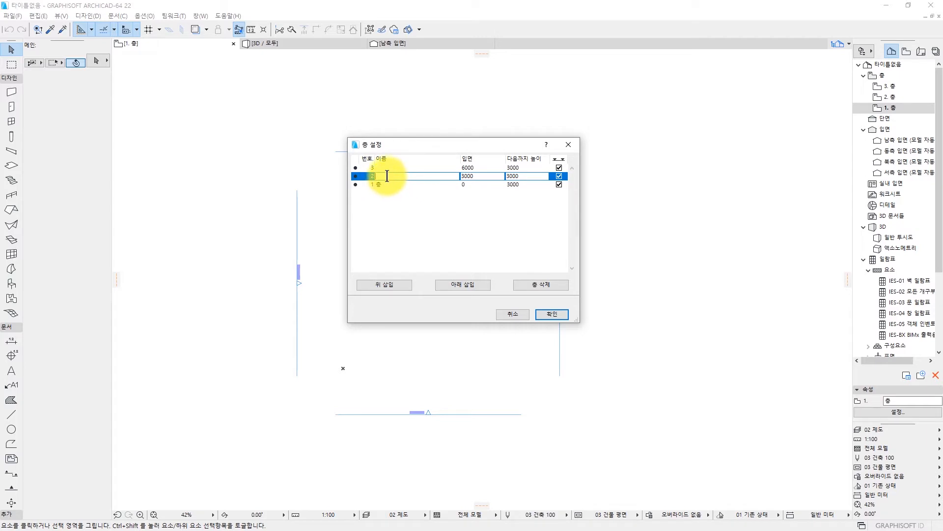
pyautogui.click(389, 171)
pyautogui.click(386, 176)
pyautogui.click(392, 285)
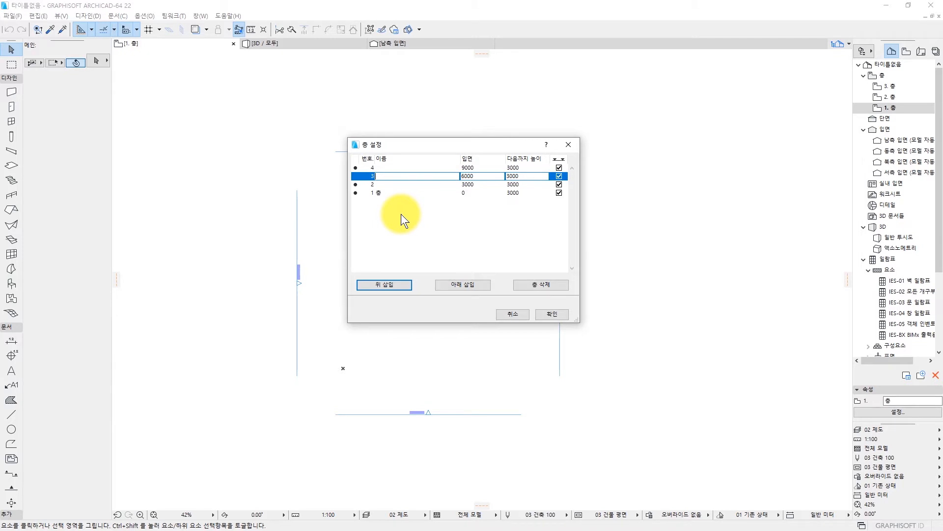
pyautogui.click(370, 183)
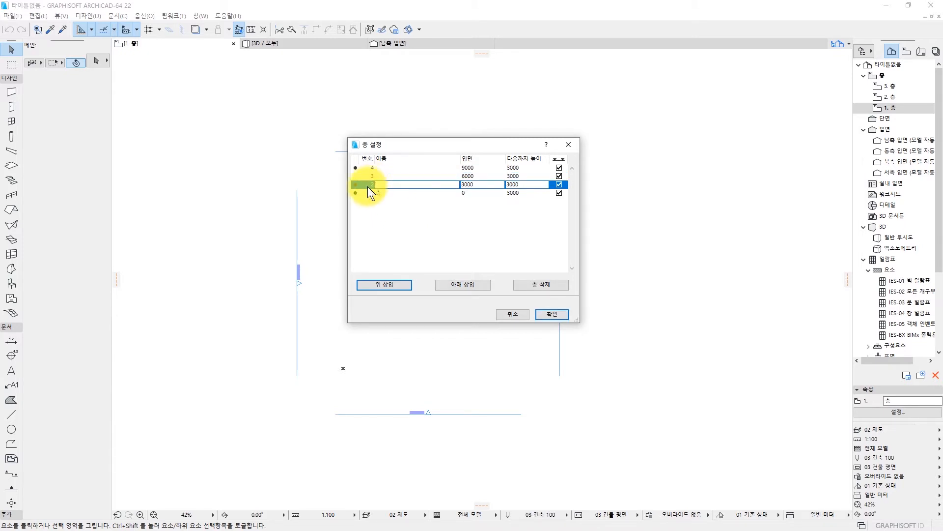
pyautogui.click(456, 288)
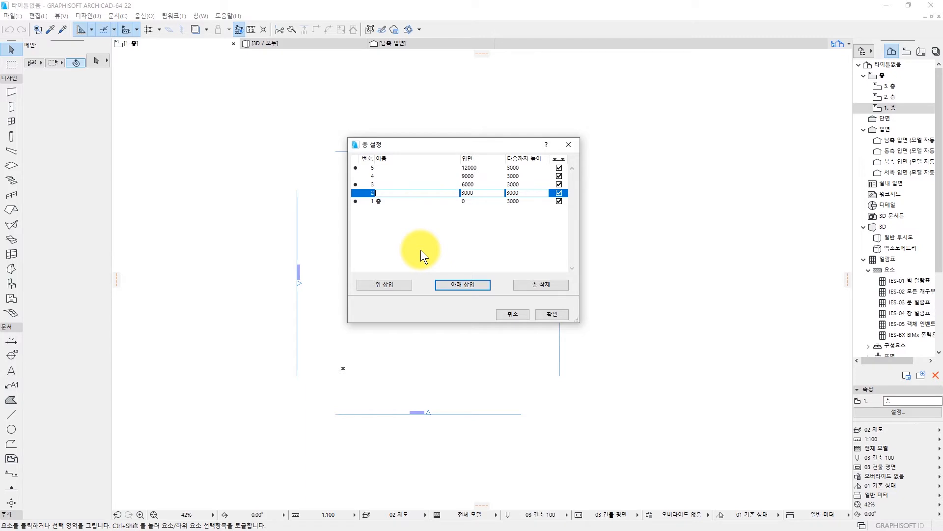
# Step: Insert three basement stories below story 1
pyautogui.click(408, 182)
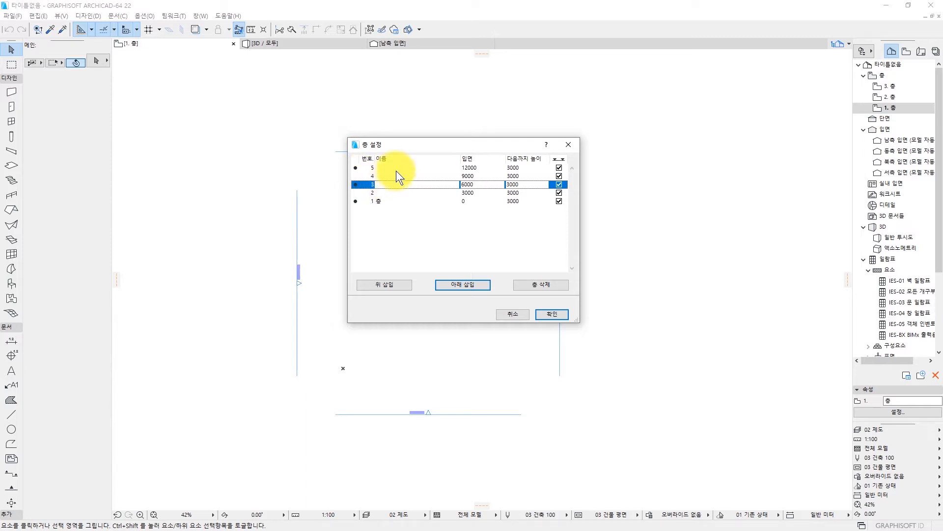
pyautogui.click(391, 201)
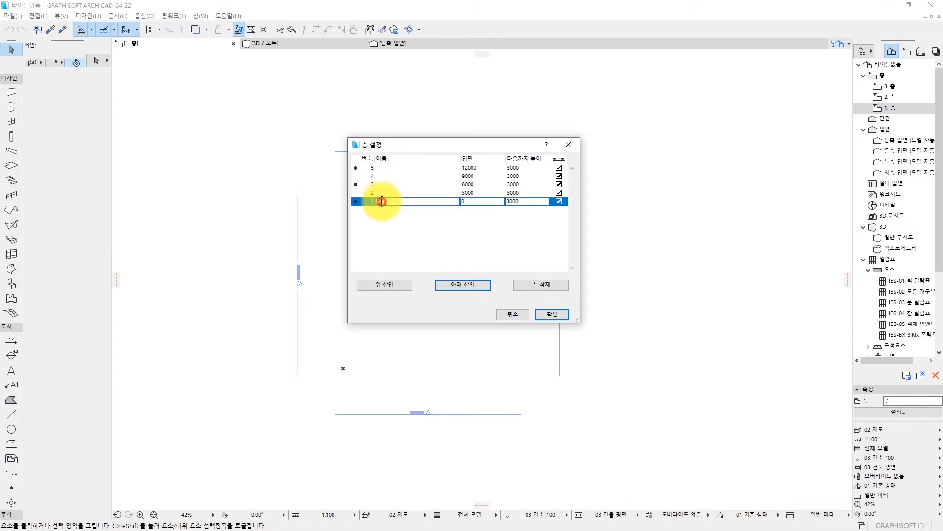
pyautogui.click(465, 285)
pyautogui.click(468, 284)
pyautogui.click(465, 287)
pyautogui.click(371, 217)
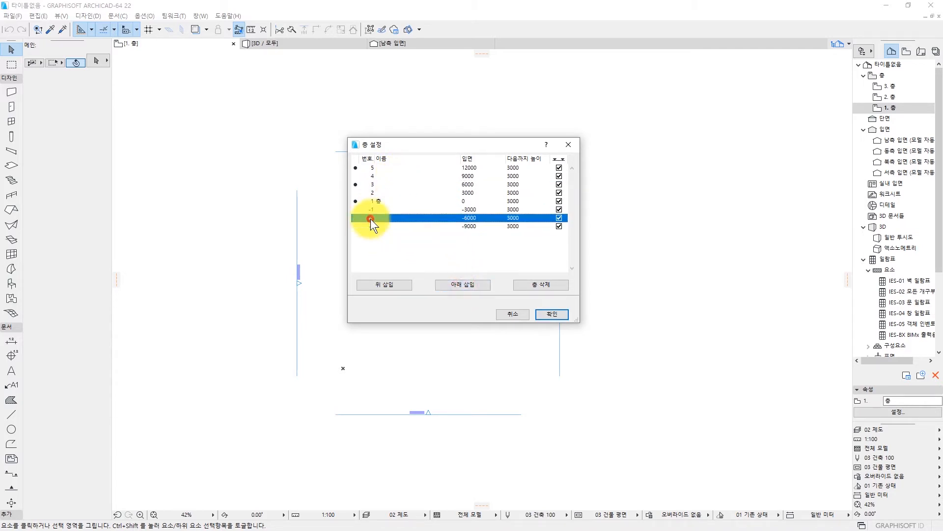
pyautogui.click(395, 223)
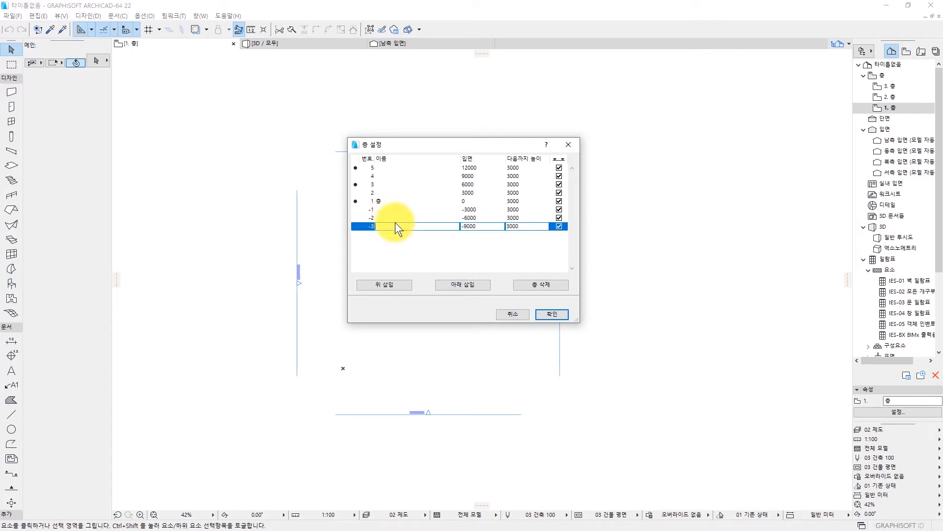
# Step: Rename story 1 as 1F and name story 2 as 2F
pyautogui.click(391, 201)
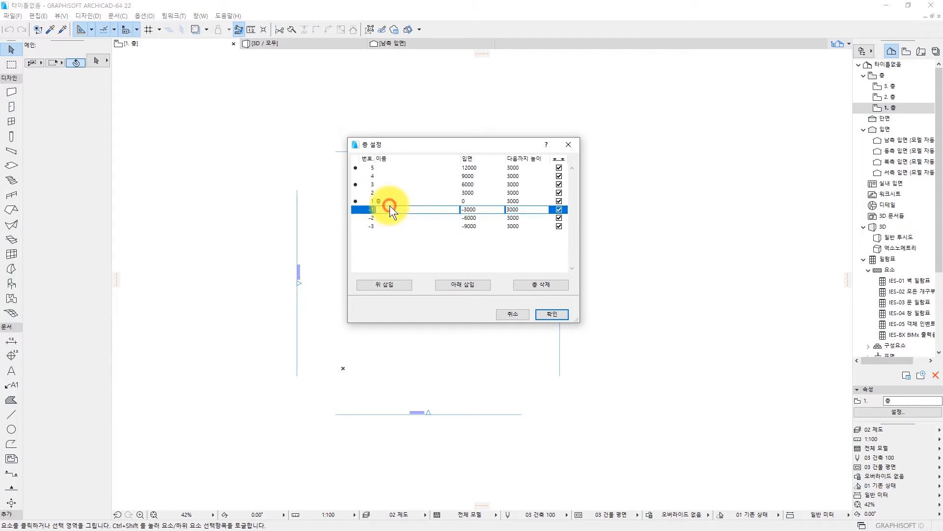
pyautogui.click(395, 201)
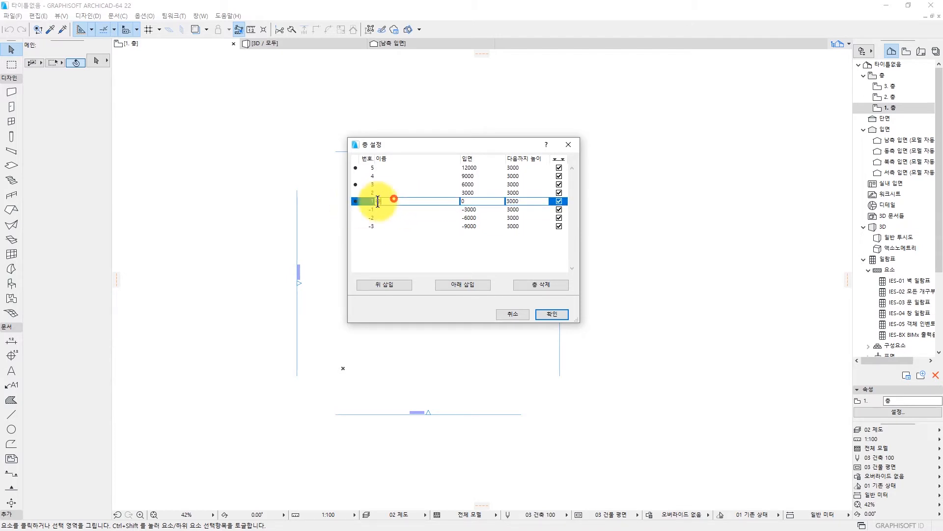
pyautogui.doubleClick(395, 203)
pyautogui.write('F')
pyautogui.click(396, 193)
pyautogui.write('2F')
# Step: Name story 3 as 3F, story 4 as 4F and the topmost story 5 as RH
pyautogui.click(403, 185)
pyautogui.write('3')
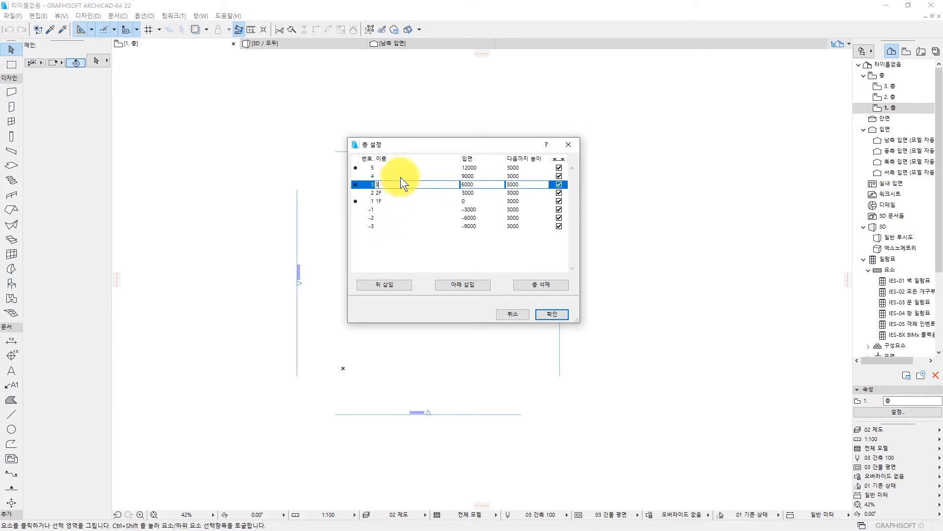
pyautogui.write('F')
pyautogui.click(400, 176)
pyautogui.write('4F')
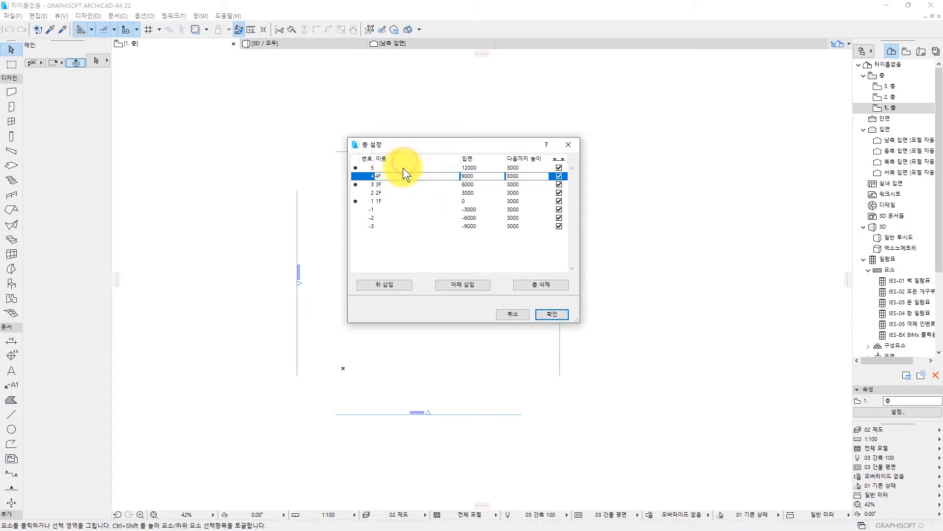
pyautogui.click(403, 168)
pyautogui.write('RH')
# Step: Name the basement stories -1, -2 and -3 as B1F, B2F and B3F
pyautogui.click(402, 184)
pyautogui.click(400, 210)
pyautogui.write('B1F')
pyautogui.click(399, 218)
pyautogui.write('B2F')
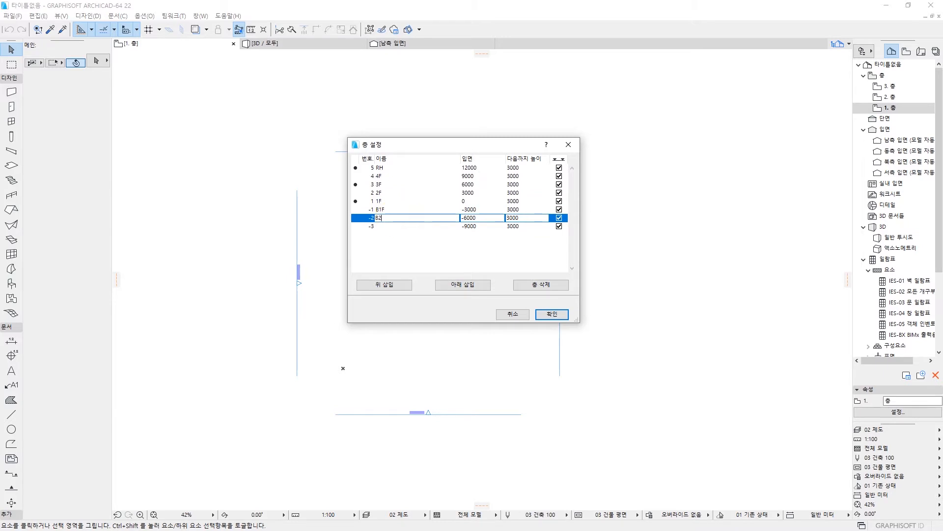
pyautogui.click(394, 226)
pyautogui.click(394, 226)
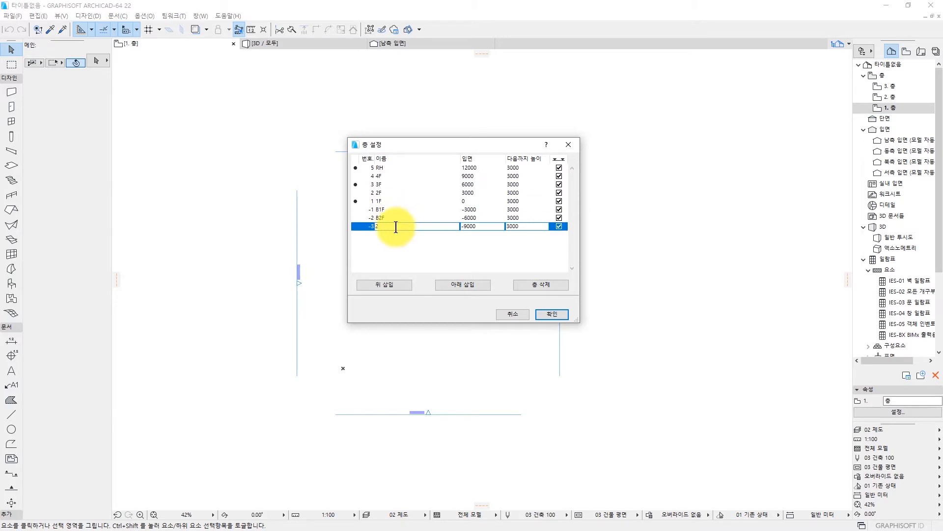
pyautogui.write('B3F')
# Step: Insert one more story above RH and one more below B3F
pyautogui.click(398, 178)
pyautogui.click(412, 211)
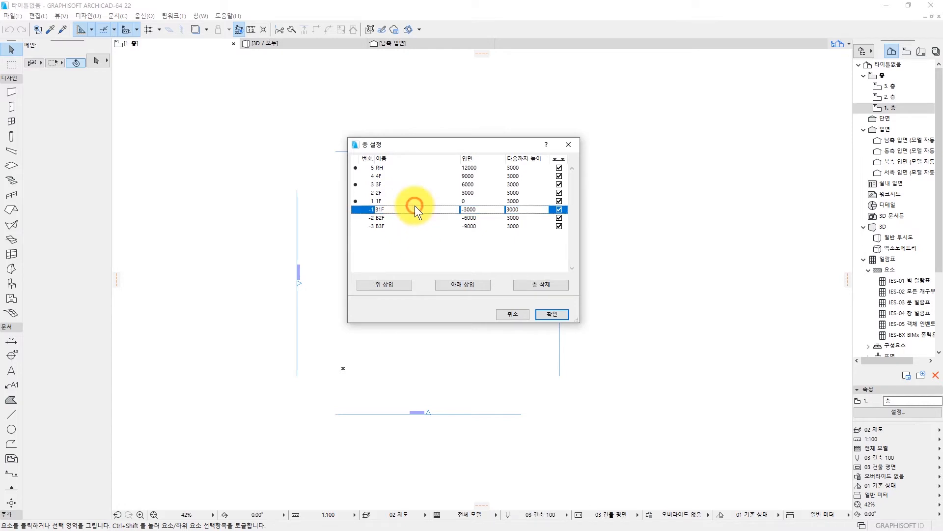
pyautogui.click(415, 204)
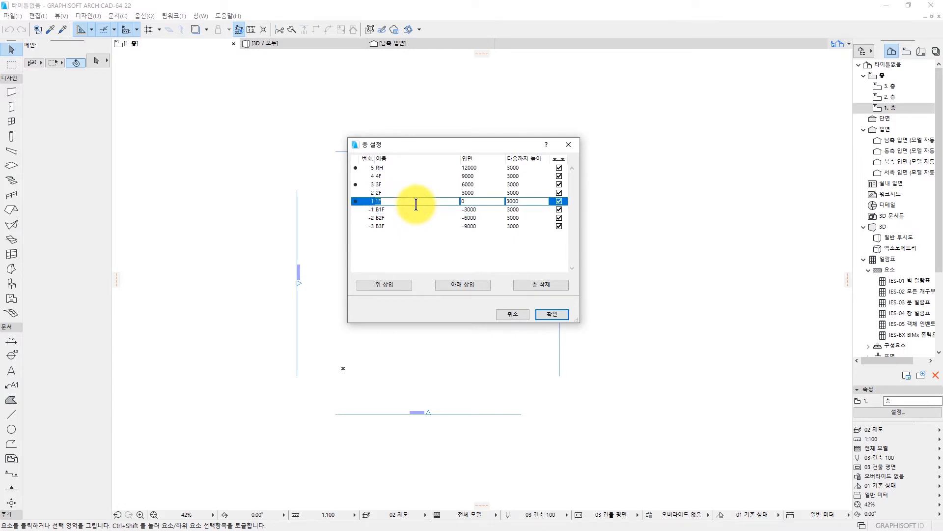
pyautogui.click(396, 179)
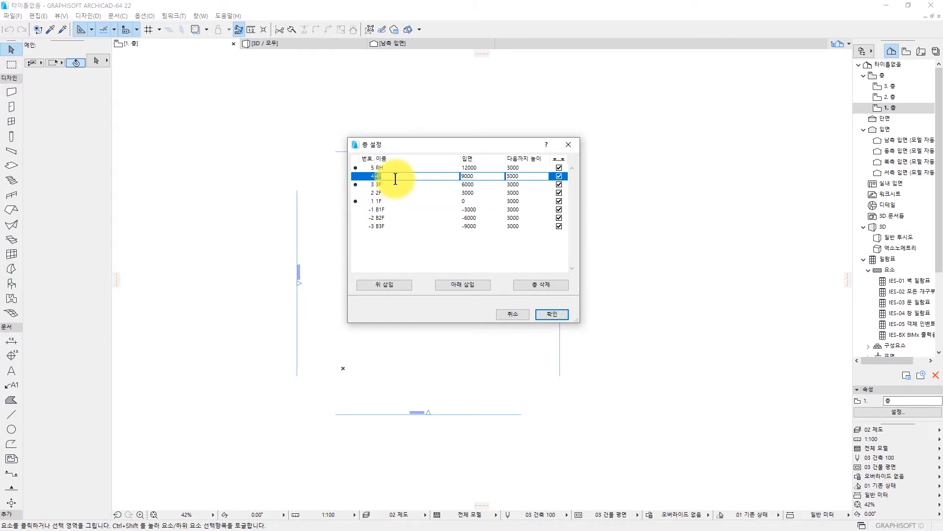
pyautogui.click(393, 169)
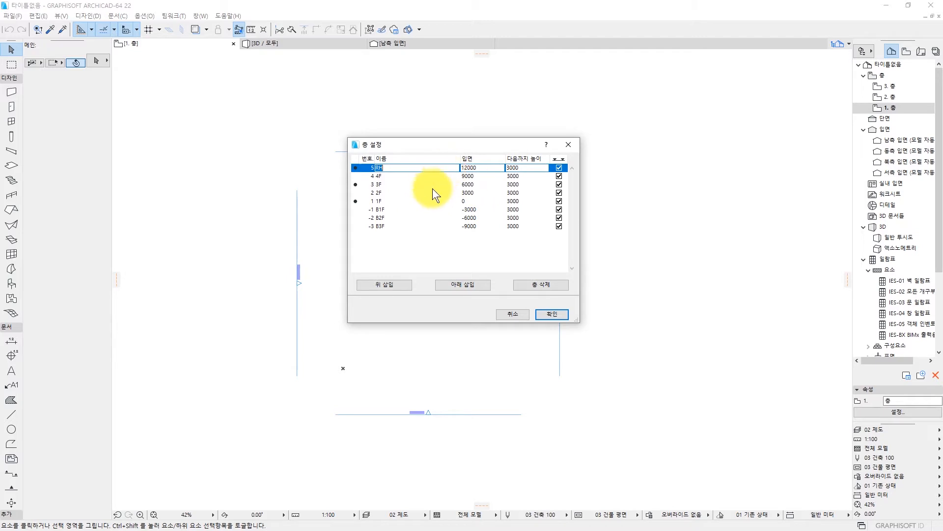
pyautogui.click(388, 284)
pyautogui.click(390, 235)
pyautogui.click(438, 285)
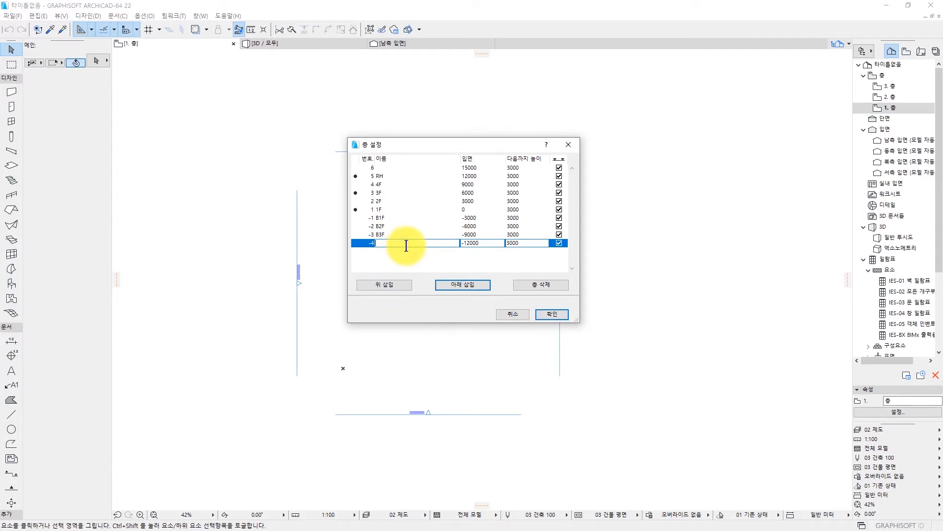
# Step: Name the new lowest story B4F and the new topmost story TEST
pyautogui.write('B4F')
pyautogui.click(392, 168)
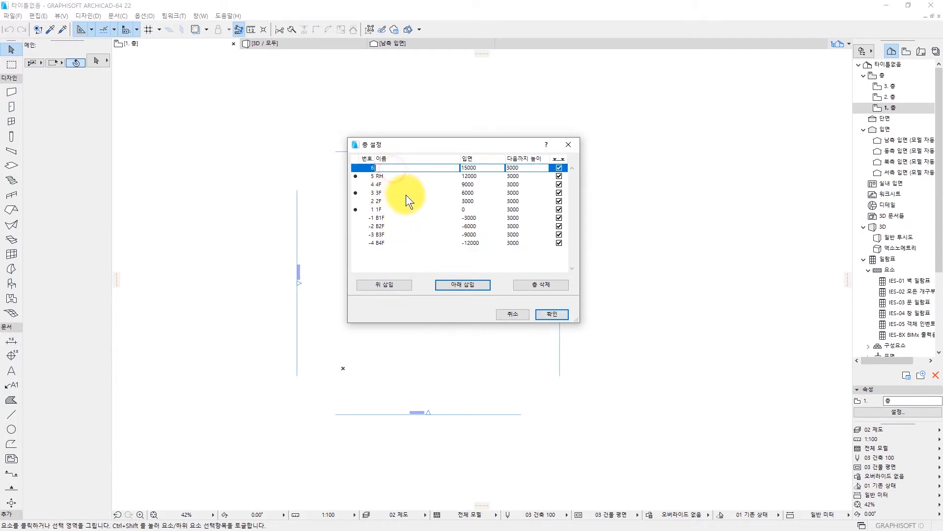
pyautogui.write('TEST')
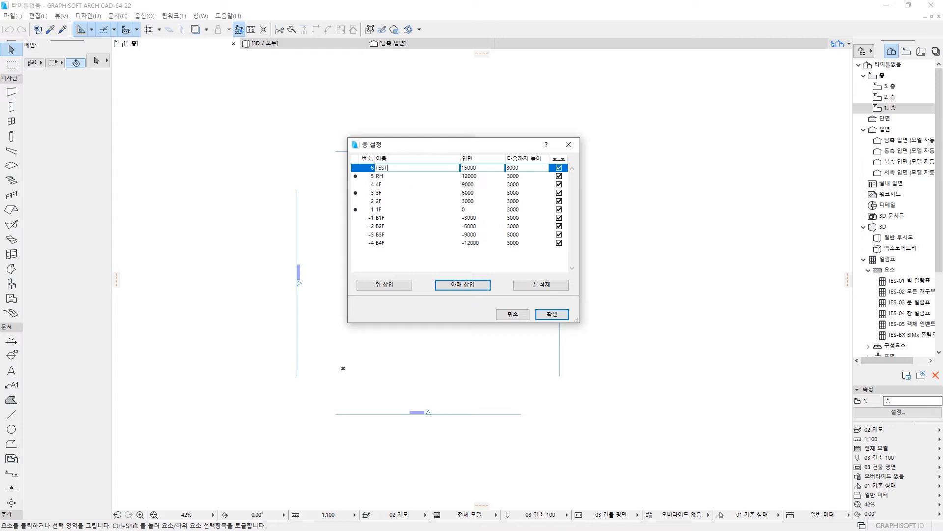
pyautogui.click(430, 211)
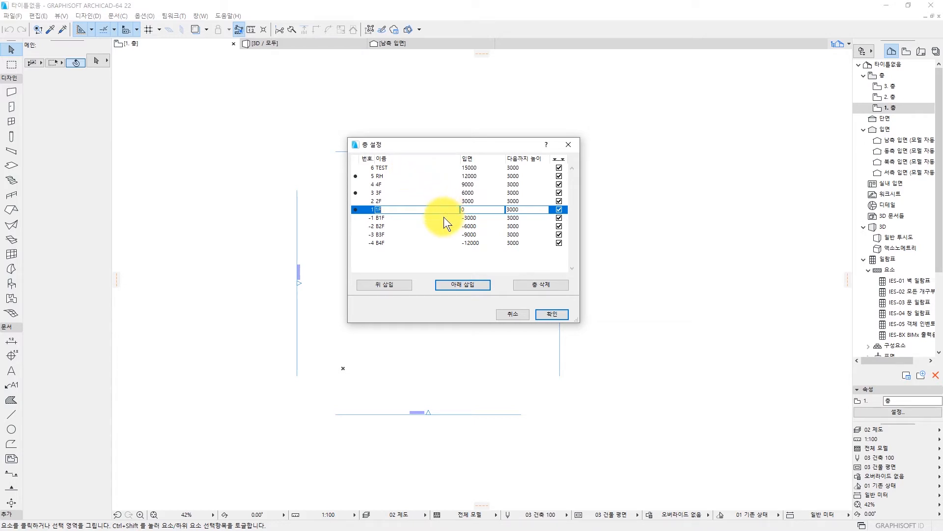
# Step: Examine the elevation values of the stories from TEST down to 1F
pyautogui.click(470, 209)
pyautogui.click(471, 168)
pyautogui.click(469, 176)
pyautogui.click(470, 183)
pyautogui.click(471, 191)
pyautogui.click(473, 199)
pyautogui.click(478, 208)
pyautogui.click(479, 202)
pyautogui.click(476, 207)
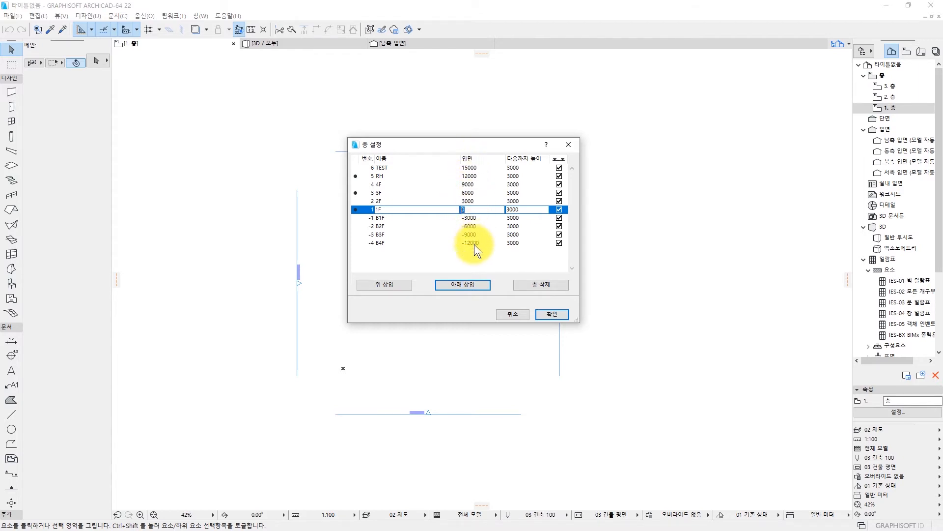
# Step: Set the height to next of story 1F to 4000
pyautogui.click(525, 212)
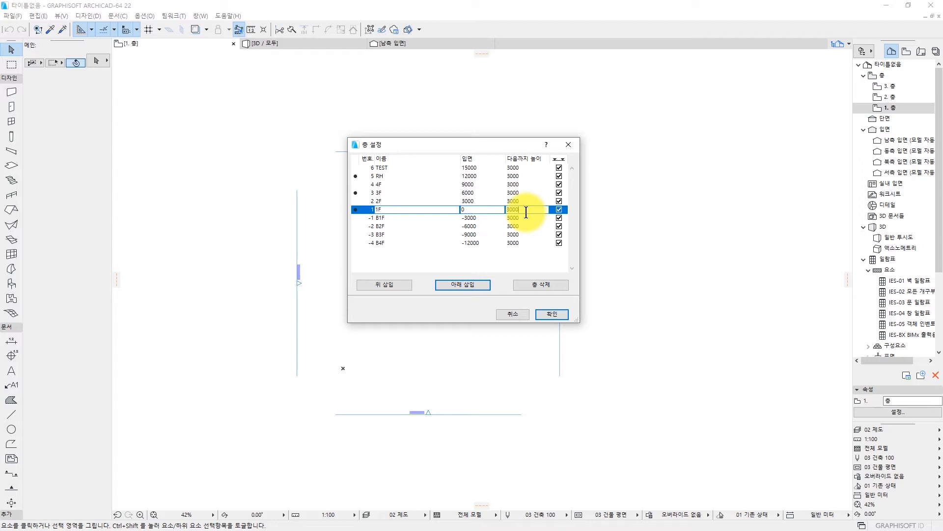
pyautogui.click(521, 200)
pyautogui.click(530, 210)
pyautogui.moveTo(531, 211); pyautogui.dragTo(508, 210)
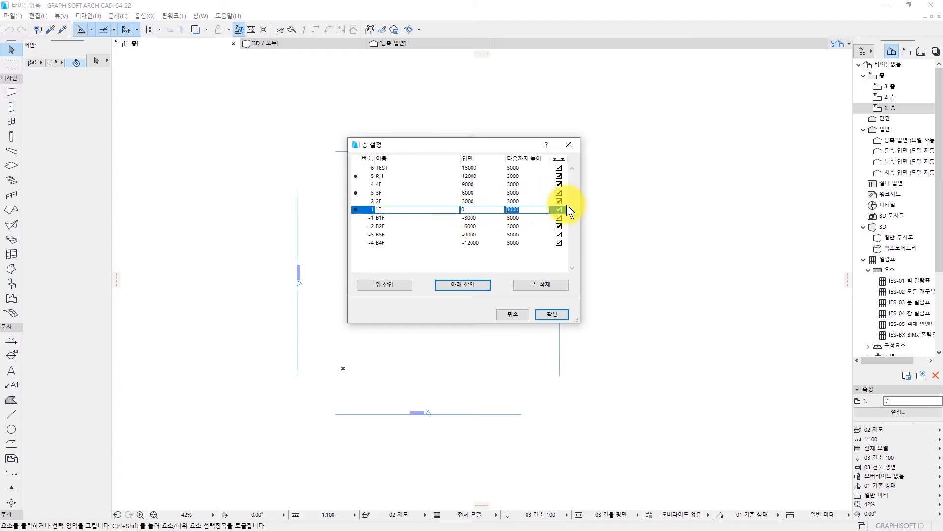
pyautogui.write('4000')
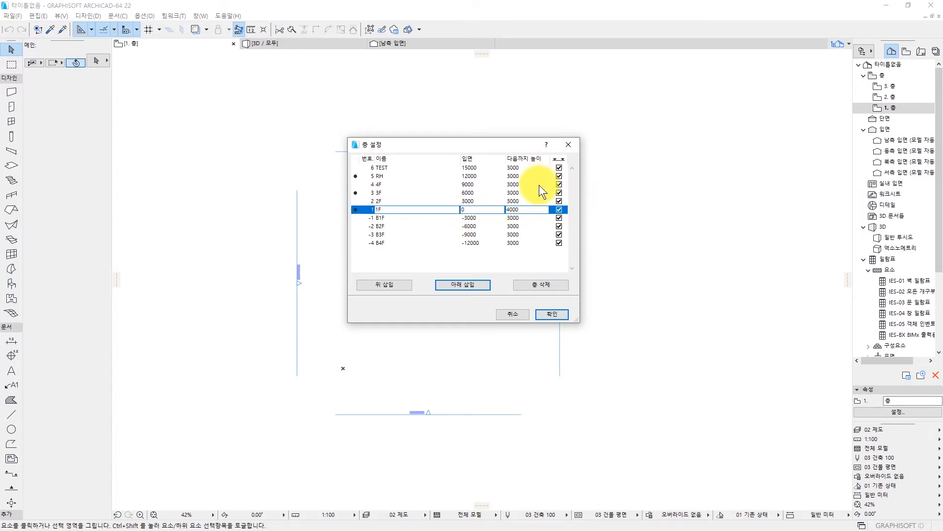
pyautogui.click(537, 189)
pyautogui.click(479, 201)
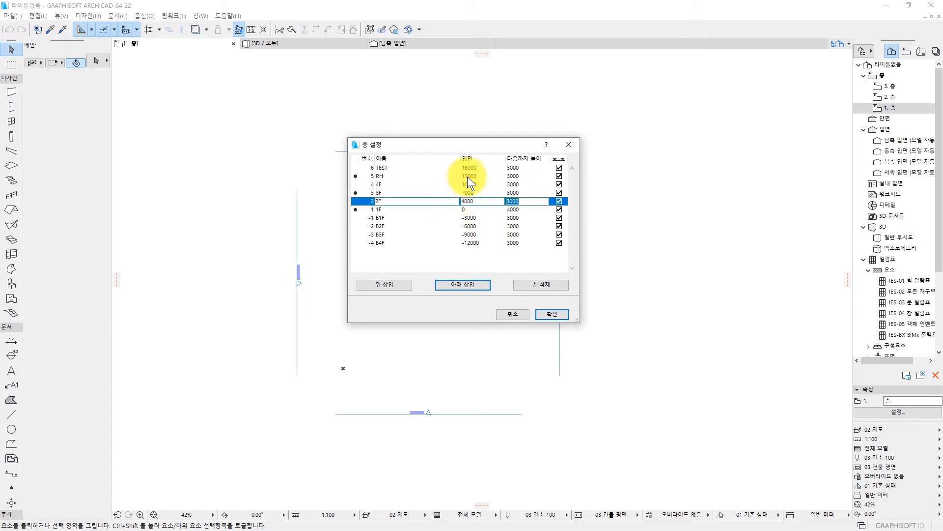
pyautogui.click(513, 210)
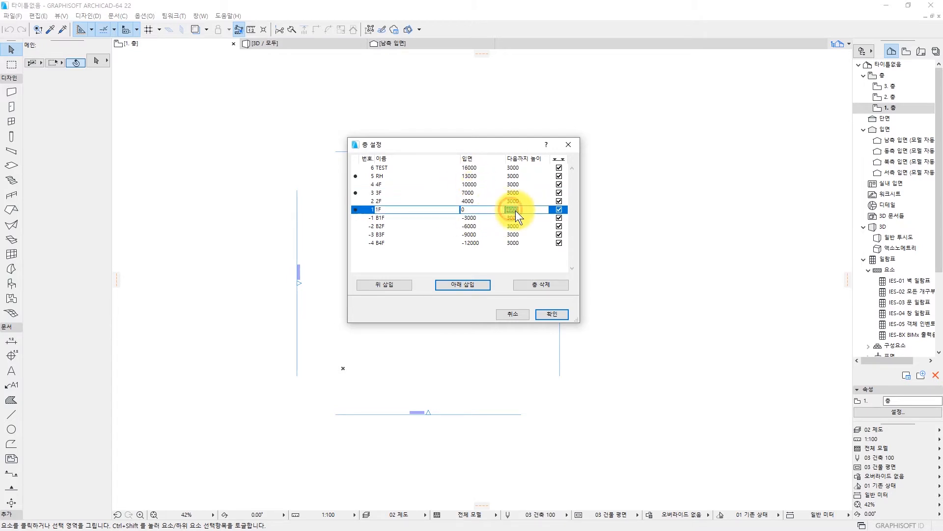
# Step: Review the elevation and height-to-next values of stories 1F, 2F and 3F, then apply the story settings
pyautogui.click(515, 202)
pyautogui.click(482, 202)
pyautogui.click(482, 202)
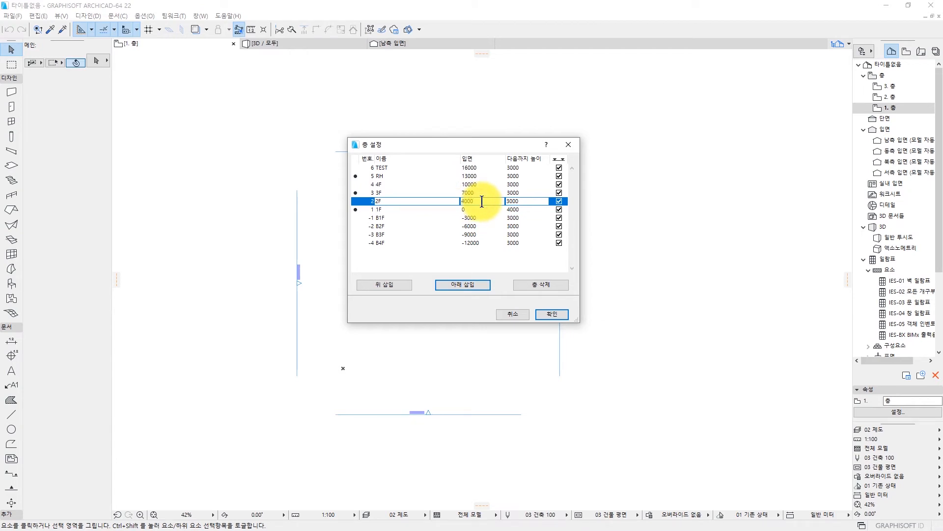
pyautogui.press('Up')
pyautogui.click(516, 207)
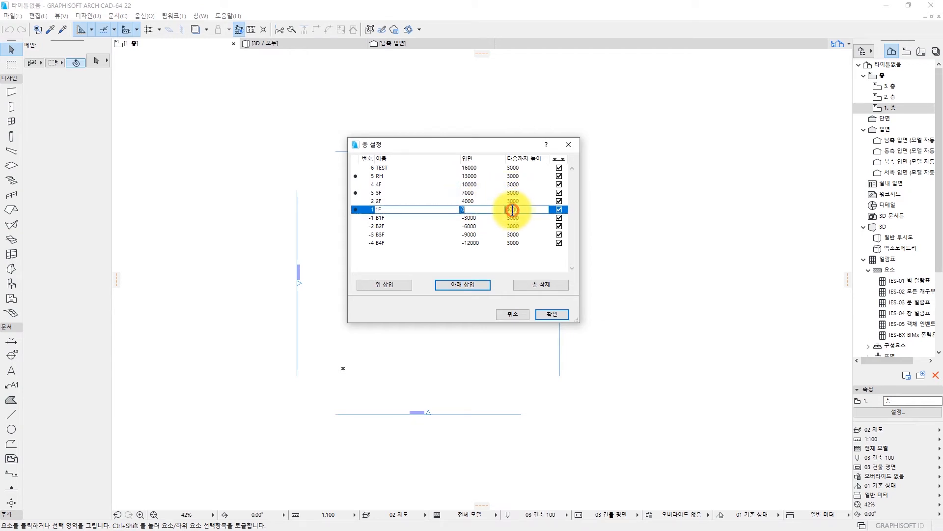
pyautogui.click(519, 204)
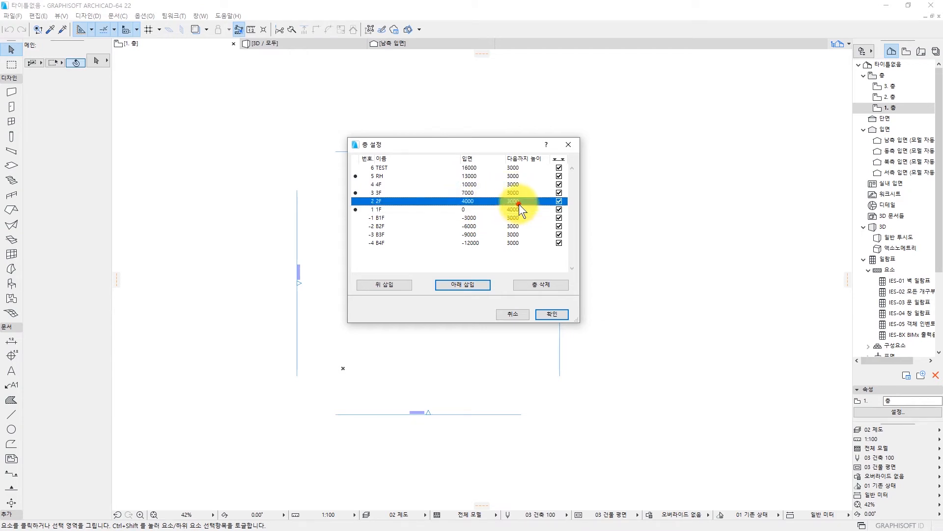
pyautogui.click(483, 201)
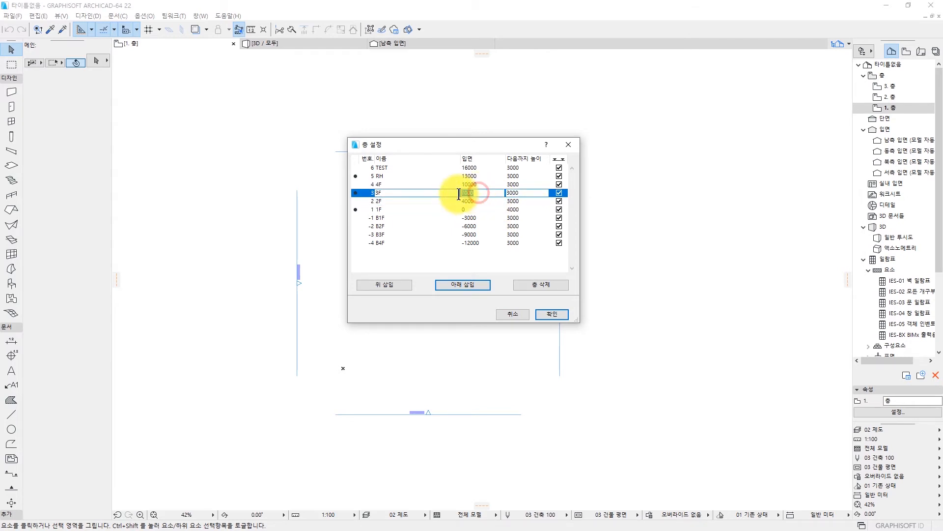
pyautogui.click(489, 192)
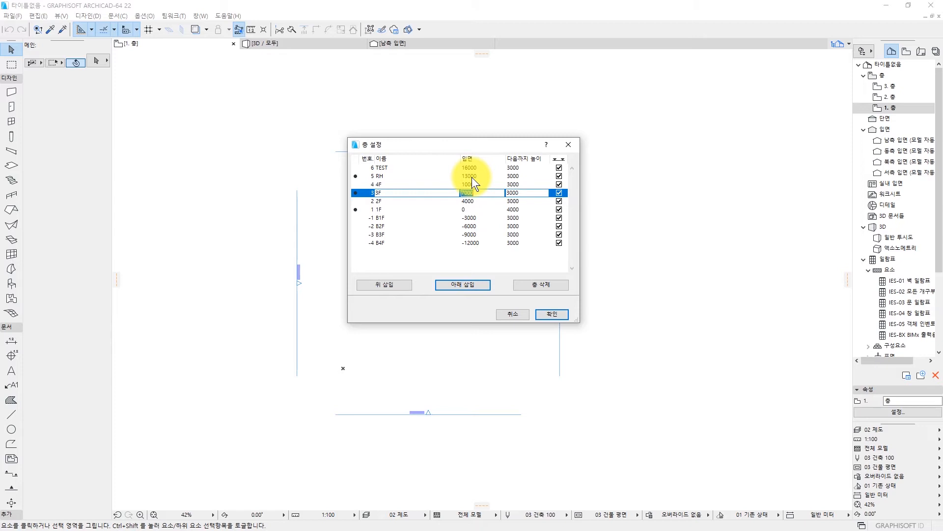
pyautogui.click(524, 201)
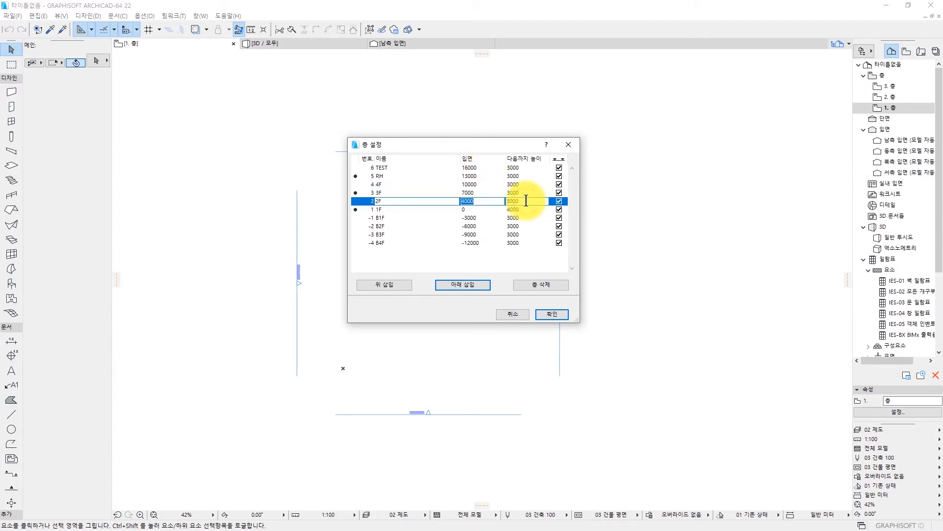
pyautogui.click(526, 200)
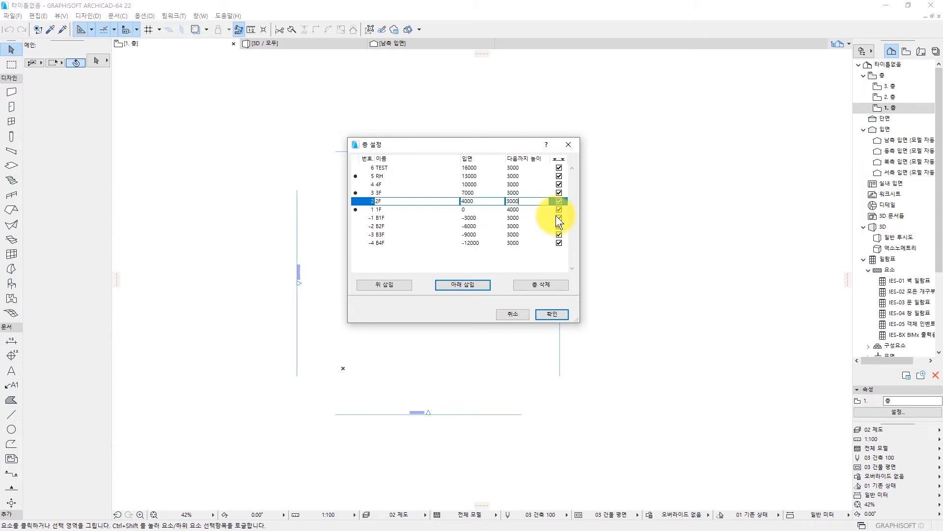
pyautogui.click(529, 210)
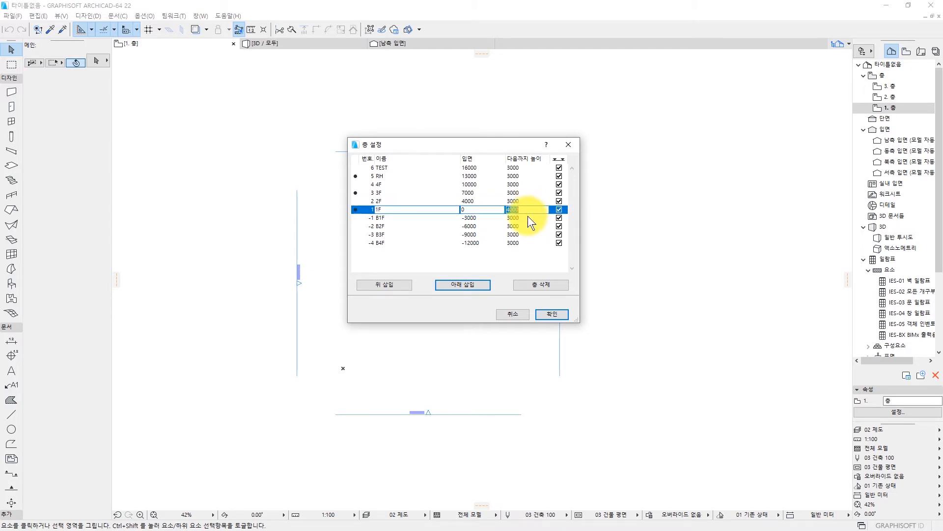
pyautogui.click(552, 316)
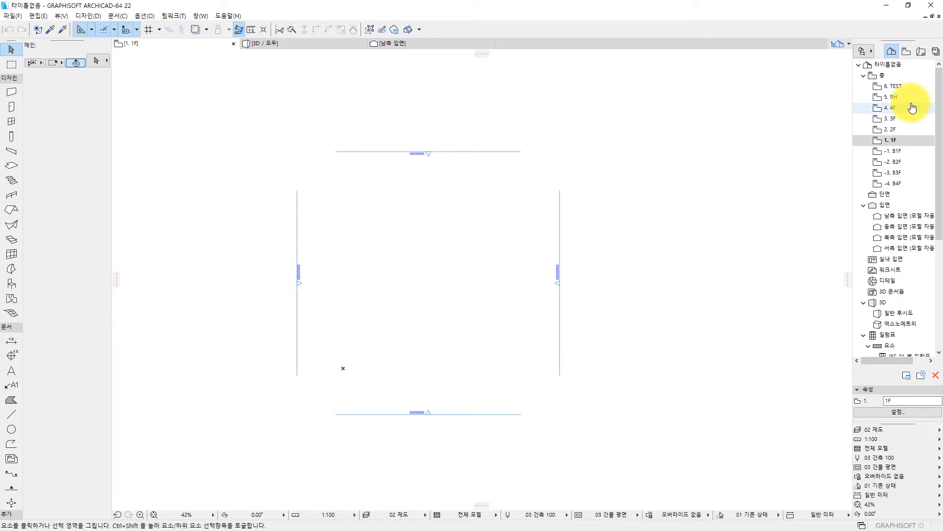
# Step: Look through the above-ground and basement stories listed in the project map, from 3F down to B3F
pyautogui.click(901, 117)
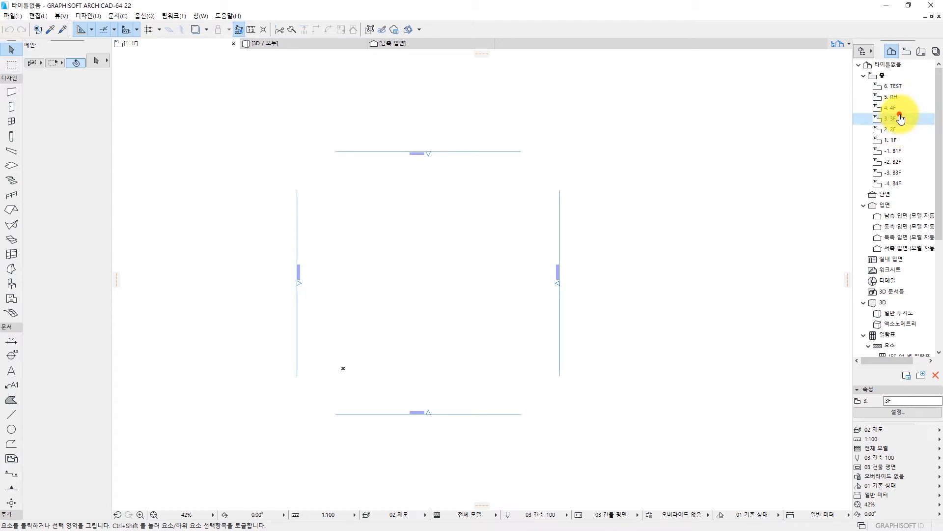
pyautogui.click(903, 130)
pyautogui.click(902, 160)
pyautogui.click(907, 175)
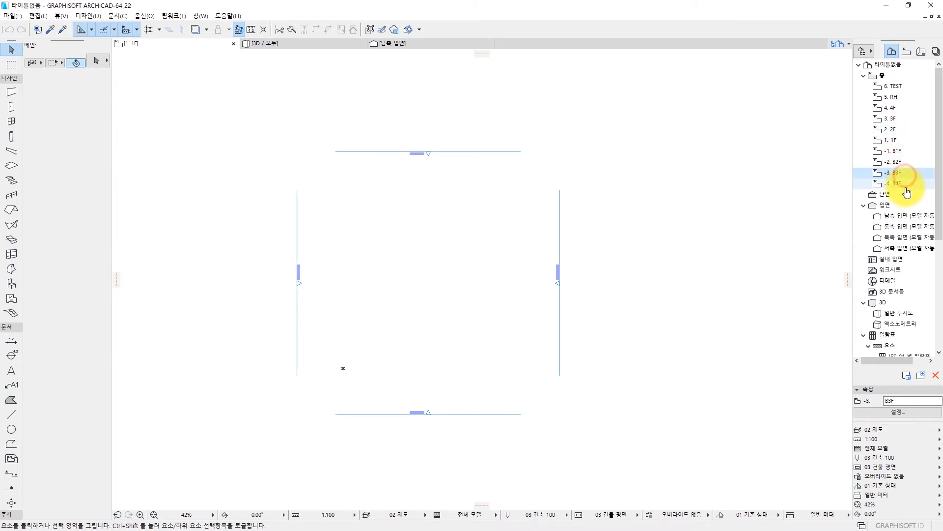
pyautogui.click(901, 143)
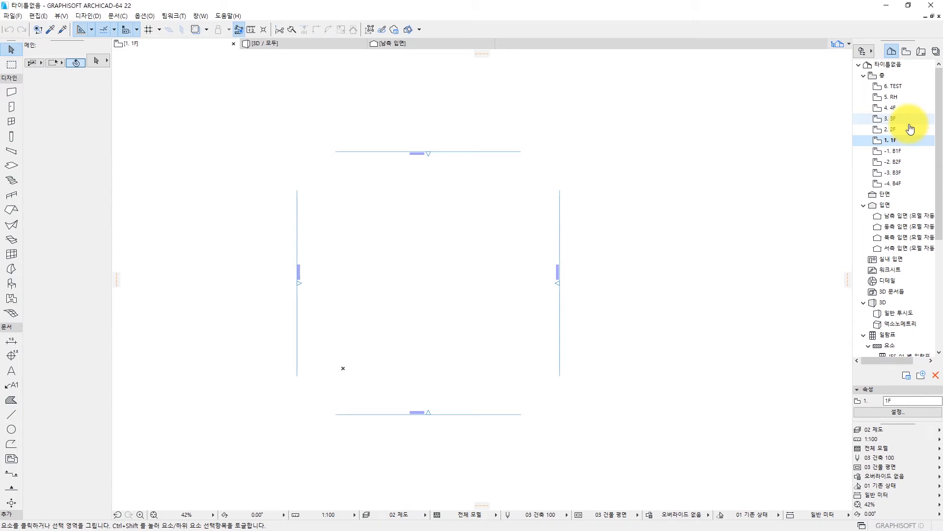
# Step: Open the 3F floor plan and place a 300 × 300 column with its top linked to story 4F
pyautogui.click(909, 122)
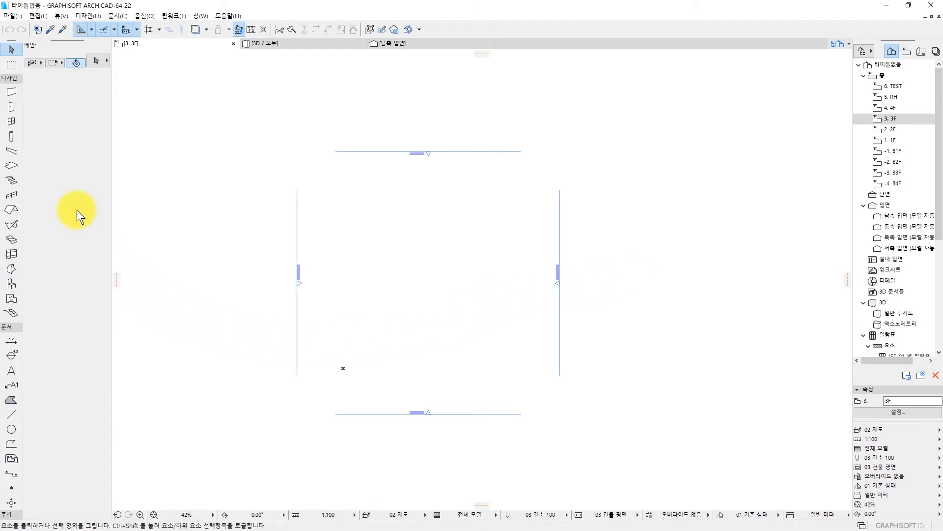
pyautogui.click(9, 140)
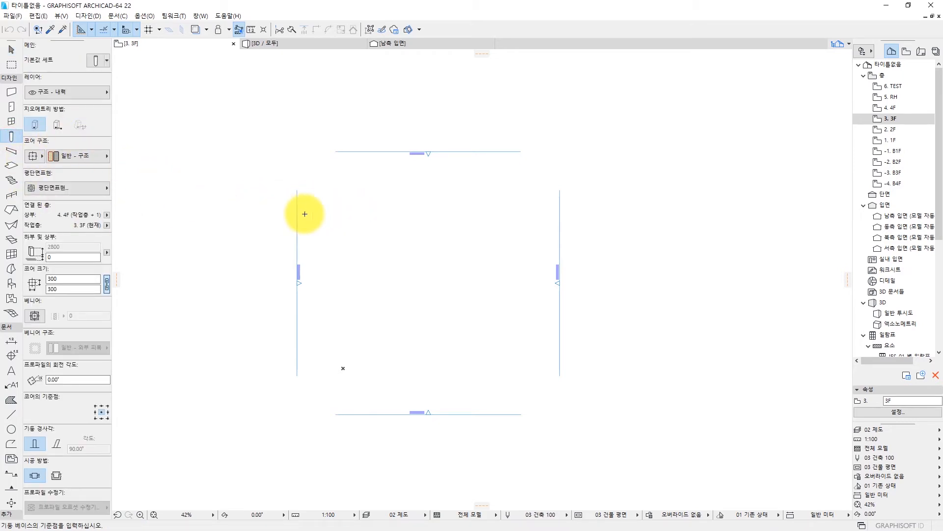
pyautogui.scroll(2, 366, 235)
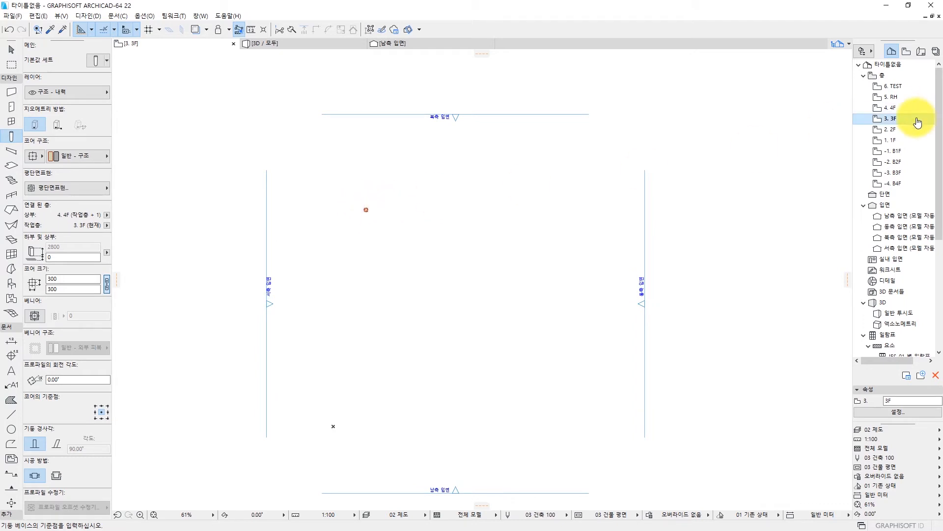
# Step: Place one 300 × 300 column each on the 1F, 2F and 4F floor plans, at different positions
pyautogui.doubleClick(909, 141)
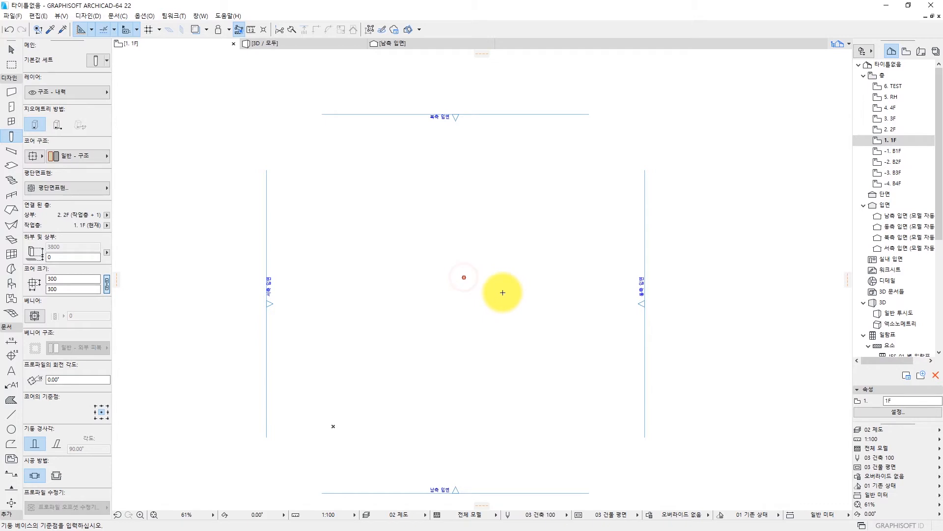
pyautogui.doubleClick(895, 130)
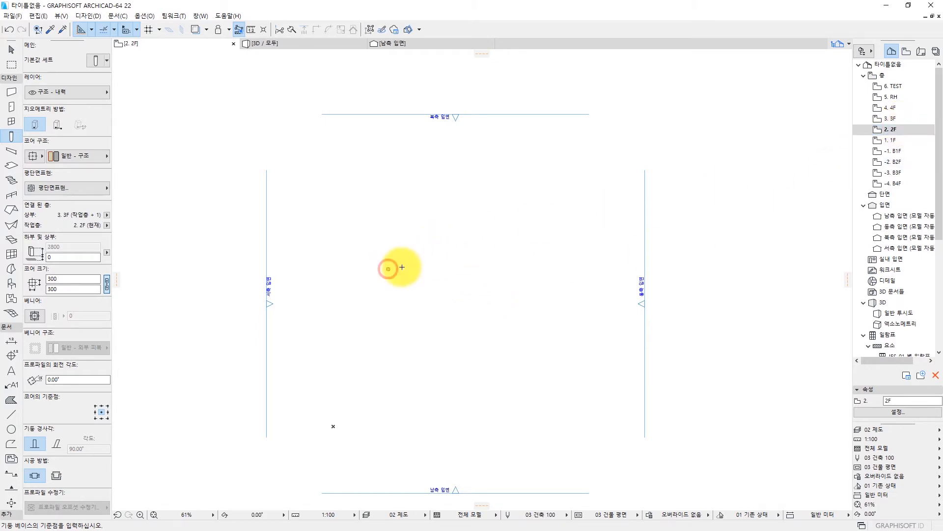
pyautogui.doubleClick(901, 107)
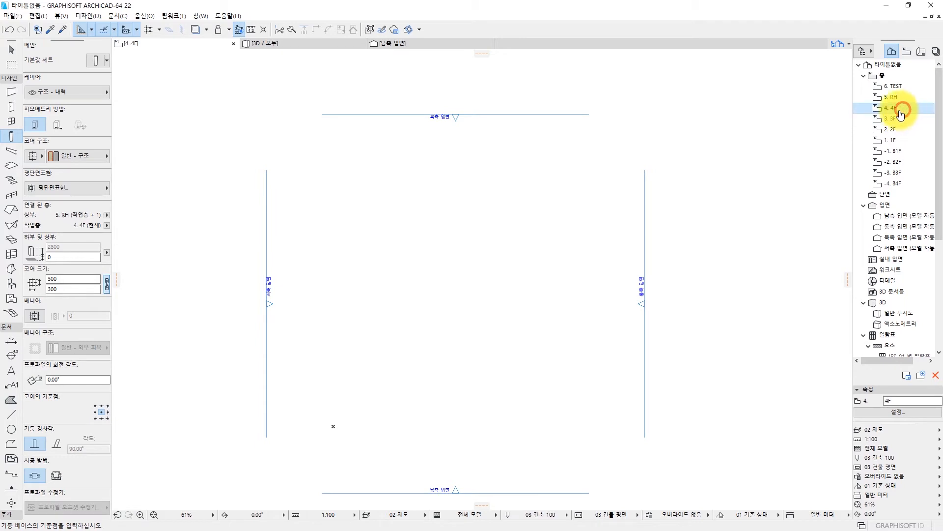
pyautogui.click(528, 217)
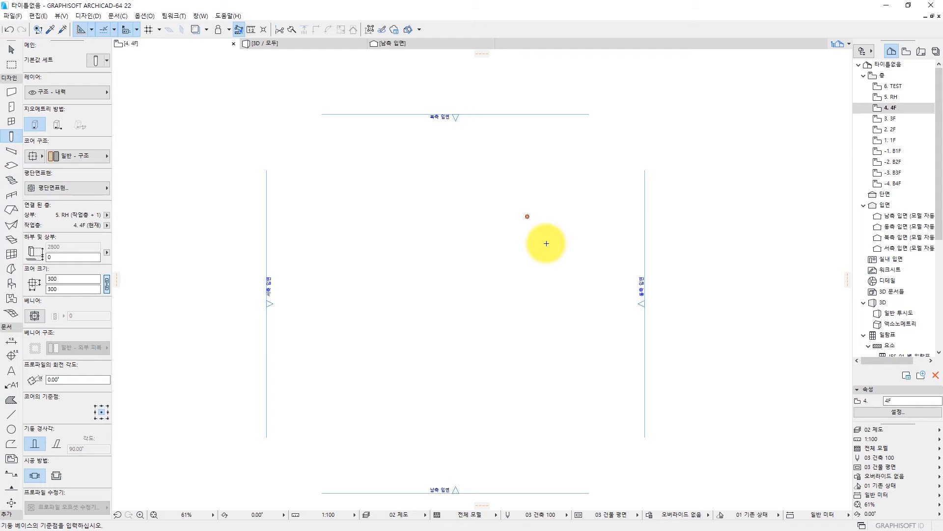
pyautogui.scroll(1, 547, 243)
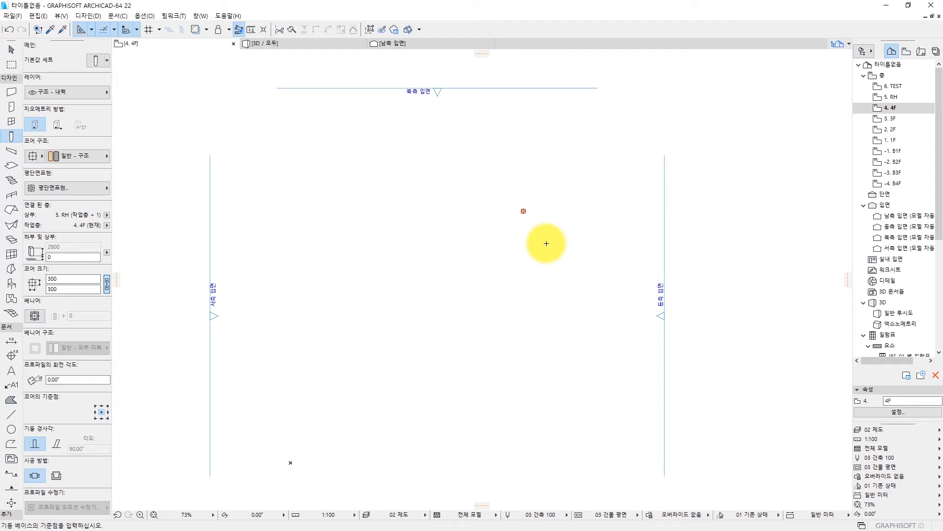
pyautogui.press('Escape')
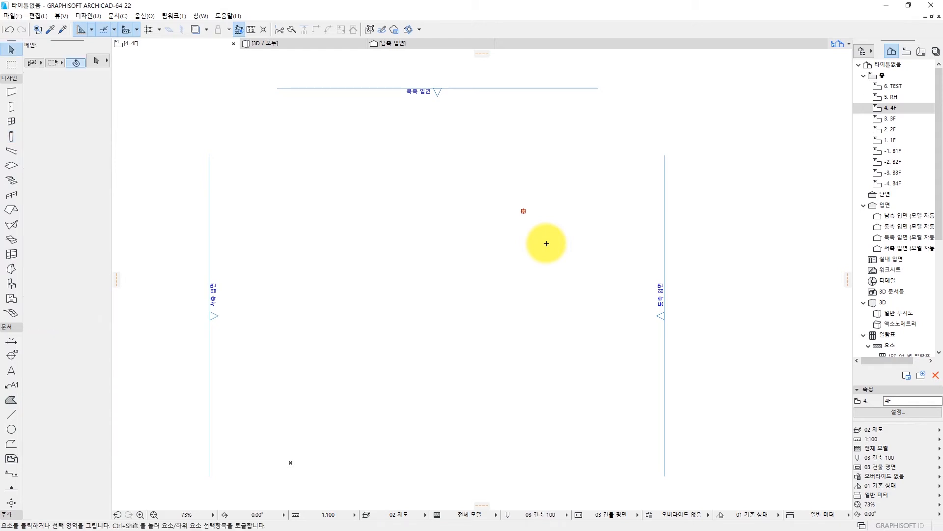
# Step: Show the model in 3D and inspect the columns of stories 1F to 4F one by one
pyautogui.press('F3')
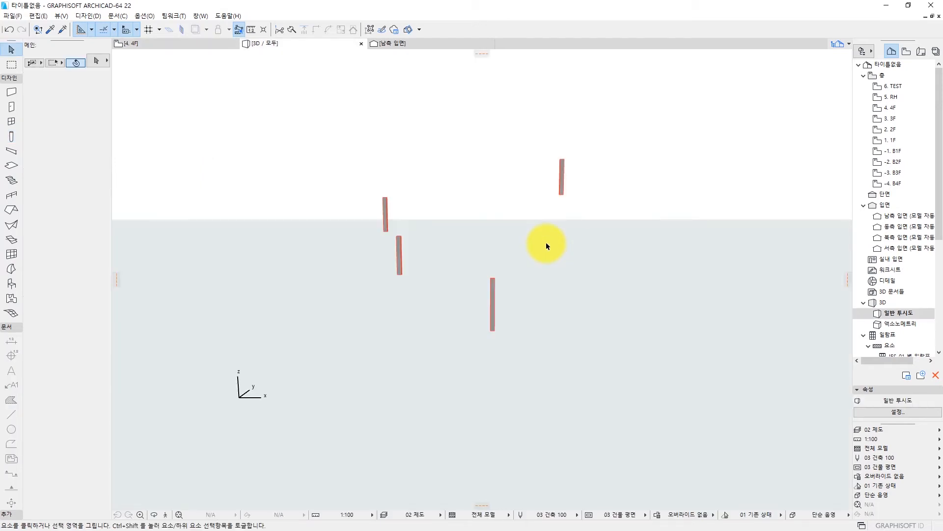
pyautogui.moveTo(477, 304); pyautogui.dragTo(497, 313, button='middle')
pyautogui.scroll(2, 523, 344)
pyautogui.moveTo(543, 359); pyautogui.dragTo(544, 341, button='middle')
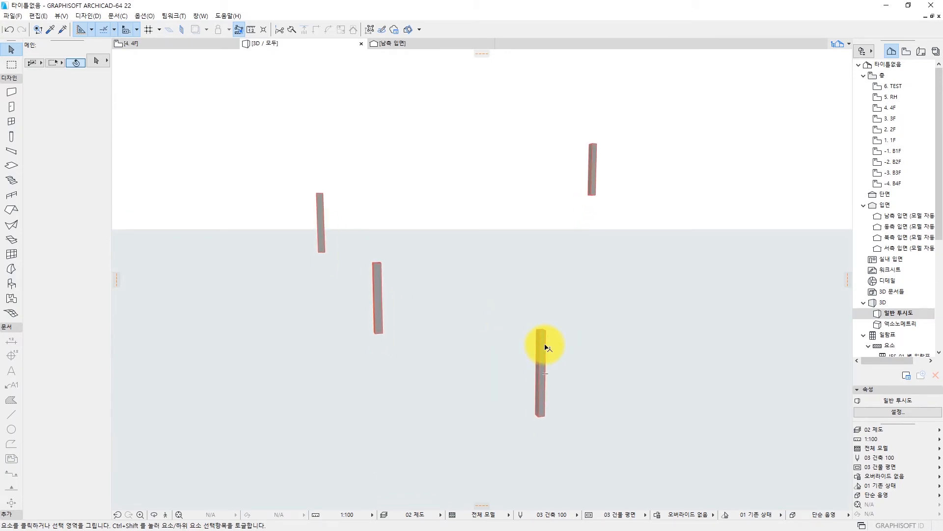
pyautogui.moveTo(544, 341)
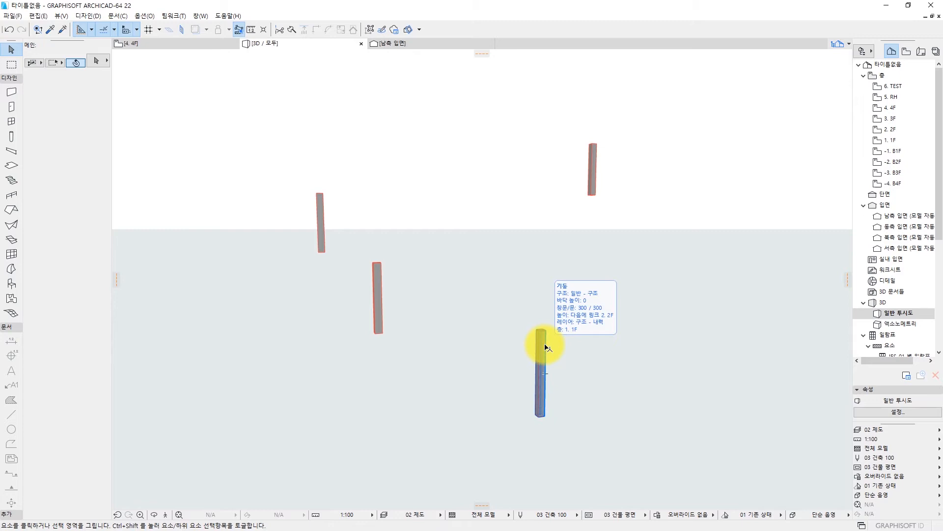
pyautogui.click(544, 346)
pyautogui.click(376, 311)
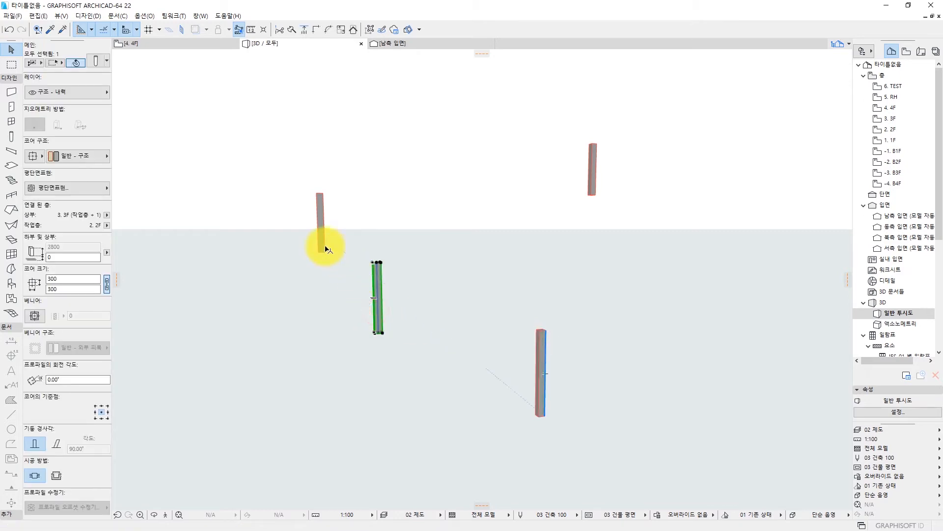
pyautogui.click(321, 246)
pyautogui.click(593, 188)
pyautogui.click(395, 312)
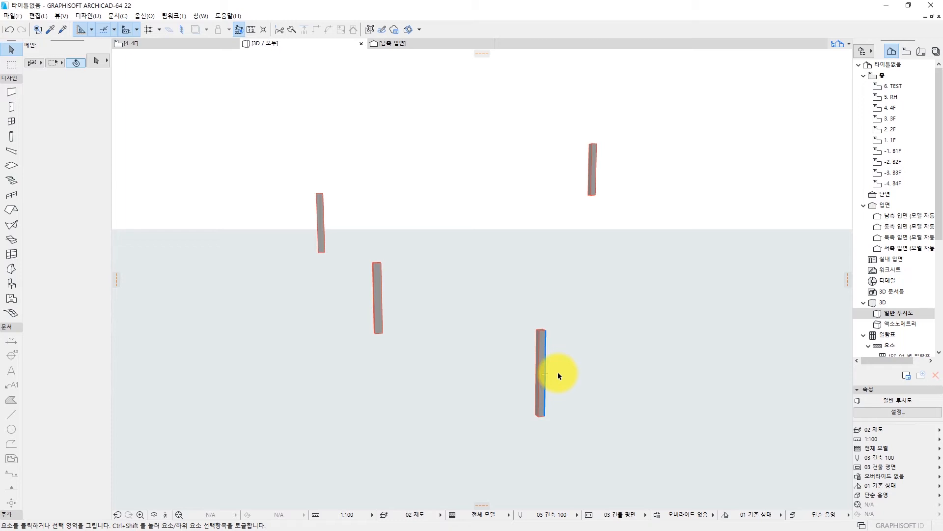
# Step: Return to the 4F floor plan and open the column default settings
pyautogui.press('F2')
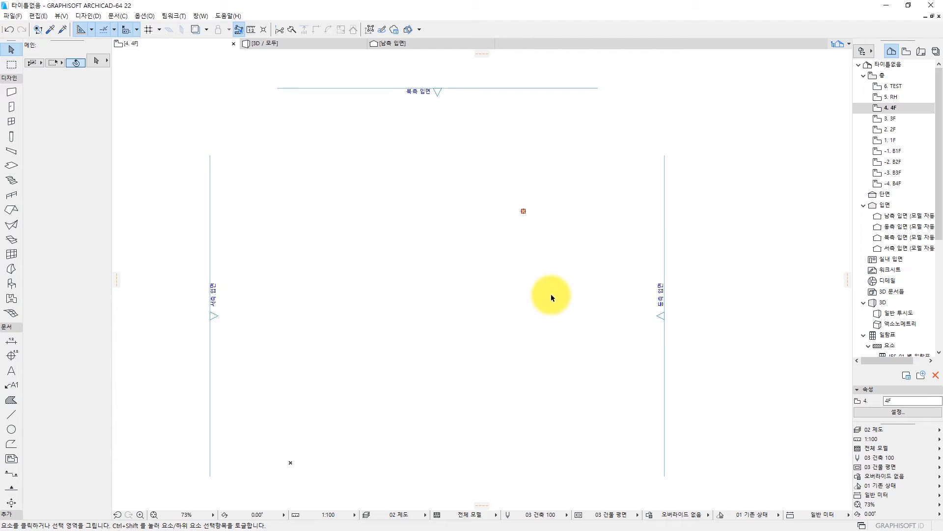
pyautogui.doubleClick(10, 139)
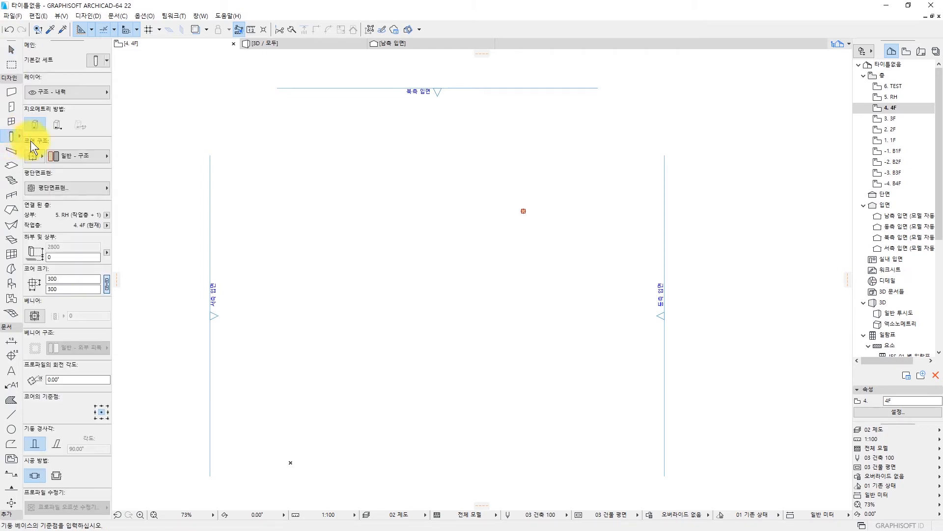
pyautogui.moveTo(437, 22); pyautogui.dragTo(452, 91)
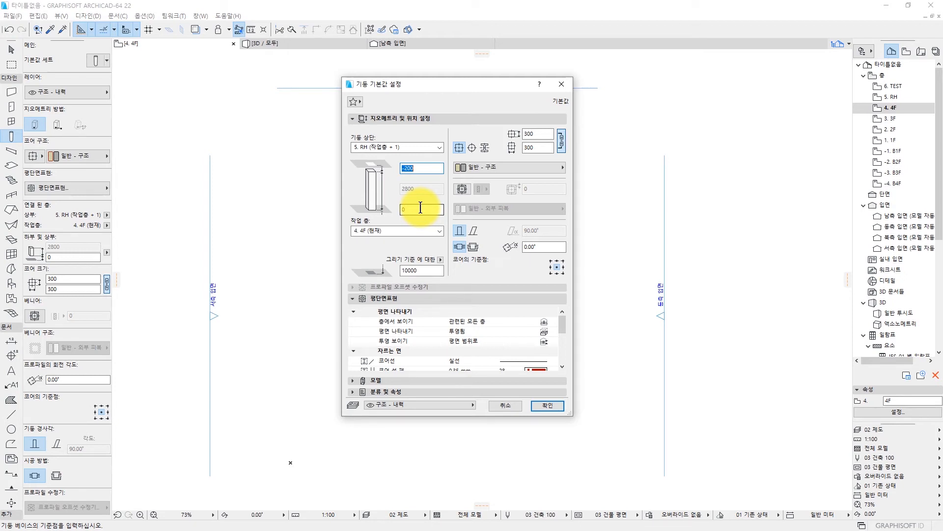
# Step: Examine the column's top link options, home story and base offset in the geometry and positioning settings
pyautogui.click(385, 146)
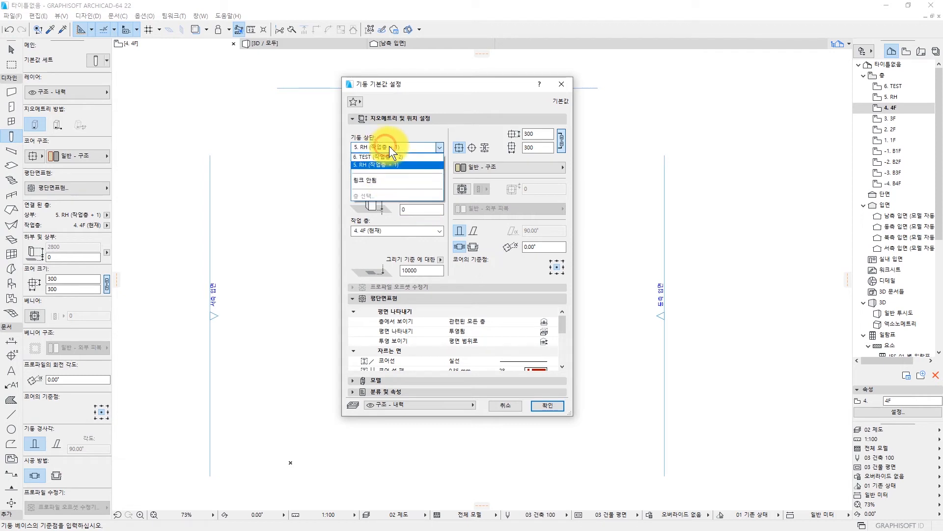
pyautogui.click(389, 146)
pyautogui.click(401, 231)
pyautogui.click(401, 231)
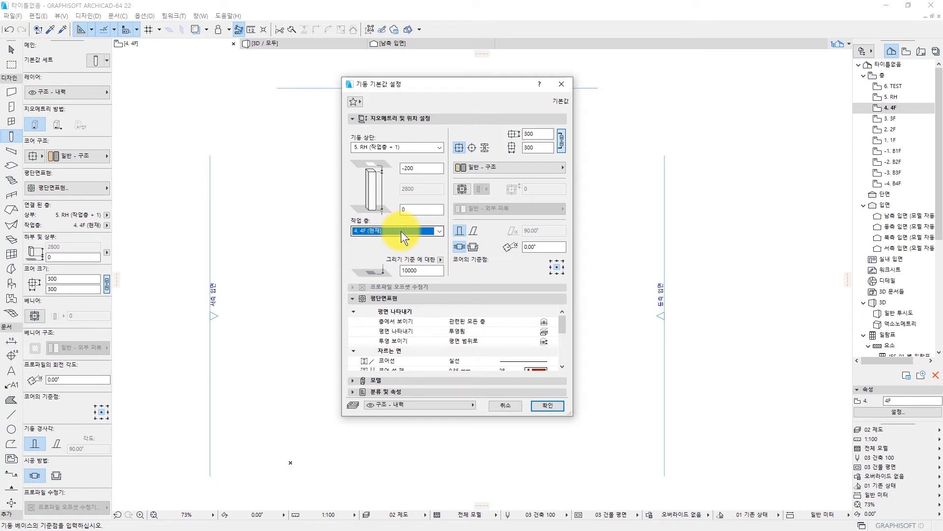
pyautogui.click(412, 209)
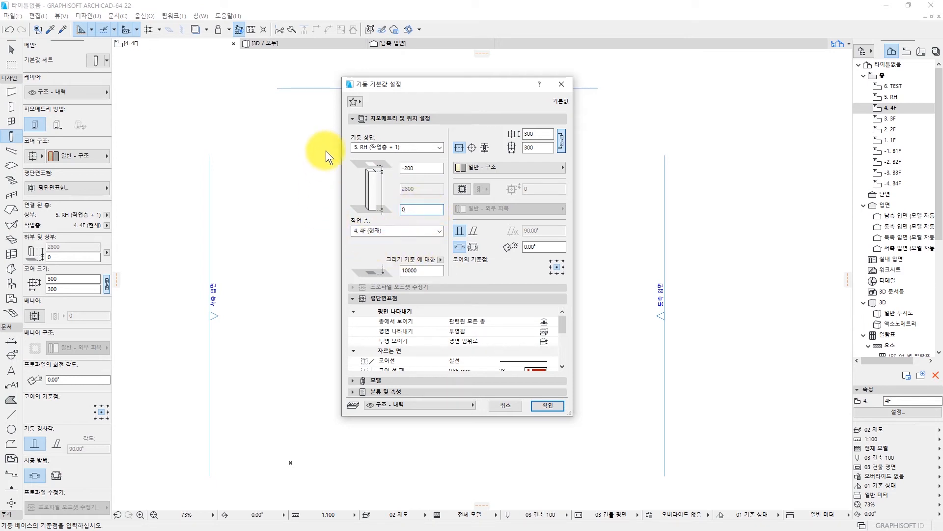
pyautogui.click(371, 147)
pyautogui.click(376, 146)
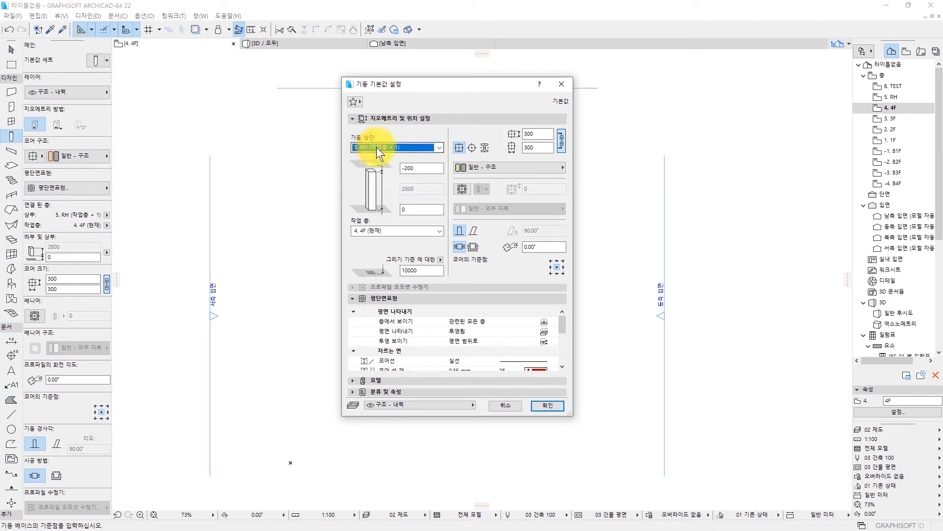
pyautogui.click(367, 148)
pyautogui.click(367, 148)
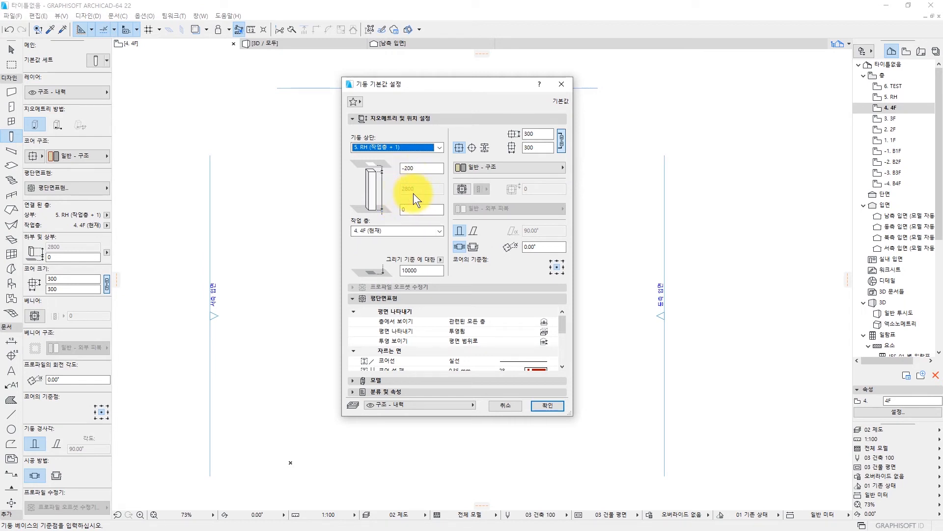
pyautogui.click(405, 152)
pyautogui.click(407, 150)
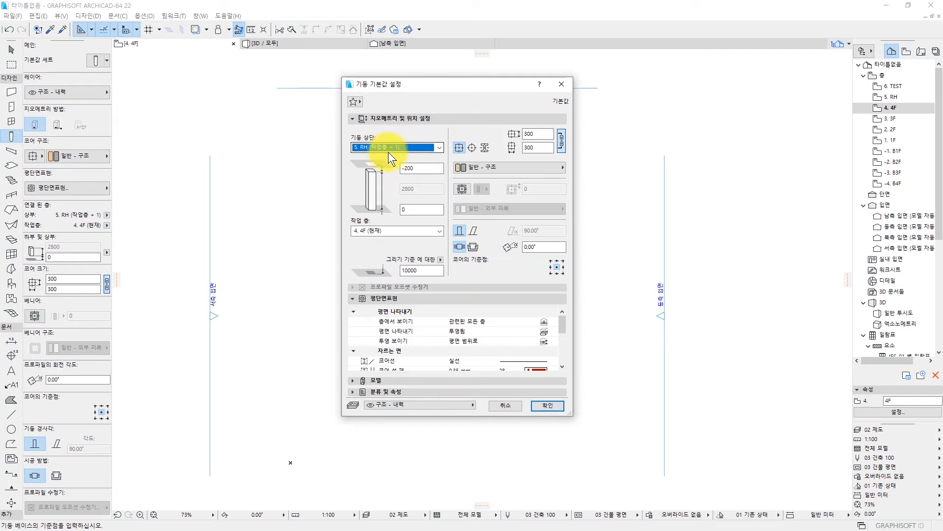
# Step: Try 6. TEST as the column's top link, restore 5. RH, and check the home story options
pyautogui.click(396, 147)
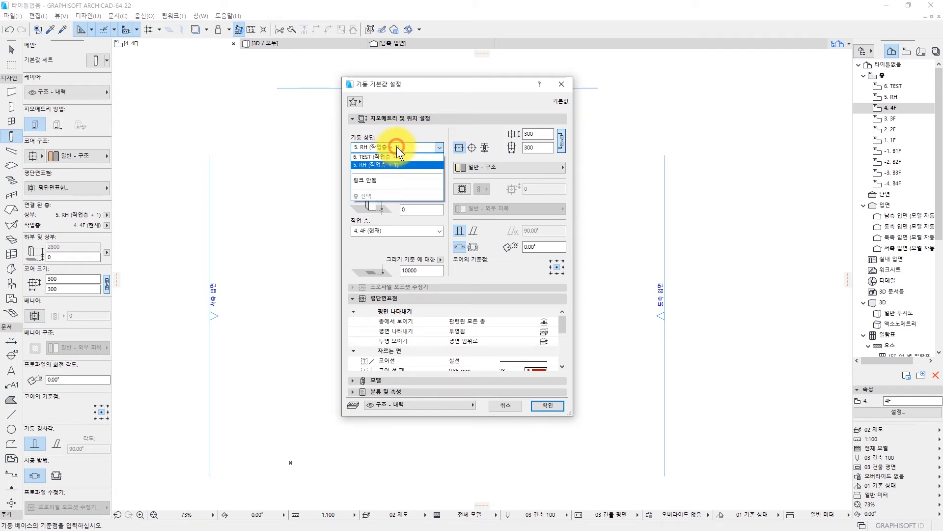
pyautogui.click(391, 146)
pyautogui.click(395, 146)
pyautogui.click(397, 157)
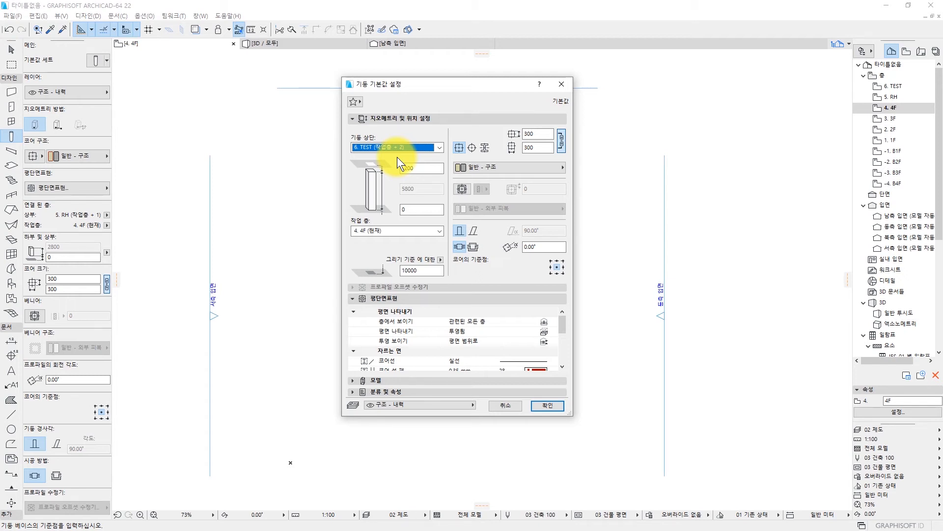
pyautogui.click(403, 147)
pyautogui.click(402, 164)
pyautogui.click(367, 229)
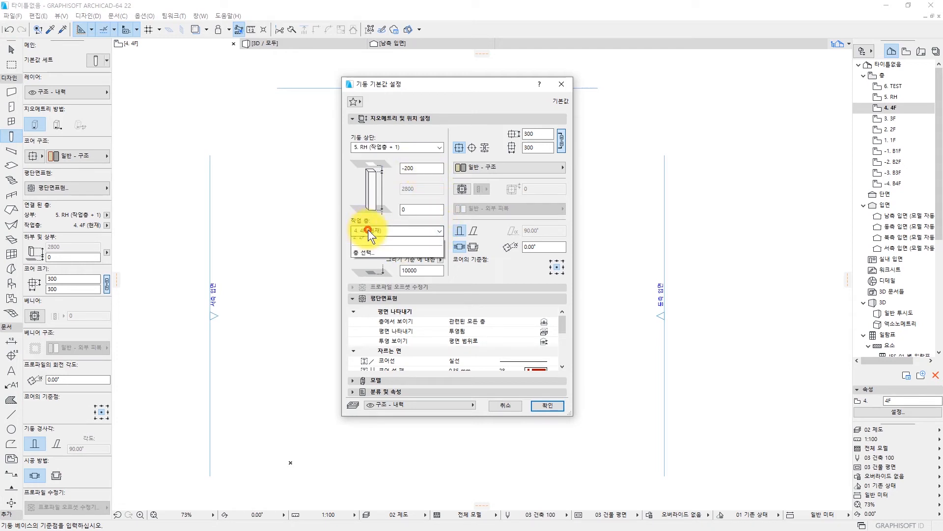
pyautogui.click(367, 230)
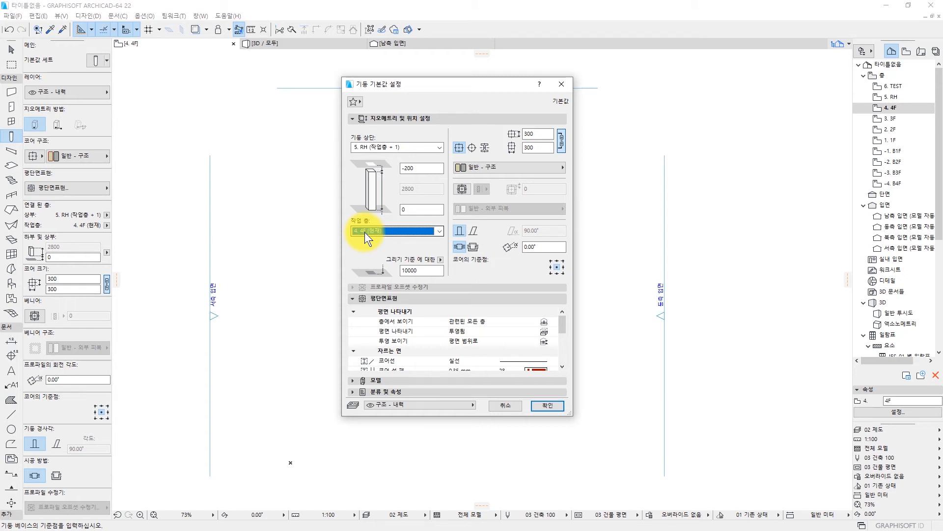
# Step: Set the default column's base offset to 500 and its top offset to -500, keeping the 5. RH top link
pyautogui.click(418, 210)
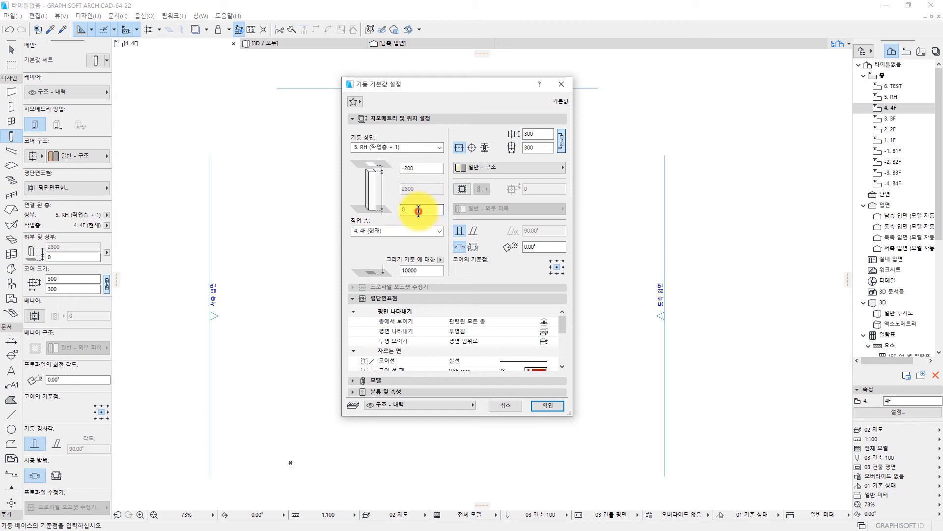
pyautogui.click(416, 169)
pyautogui.doubleClick(412, 169)
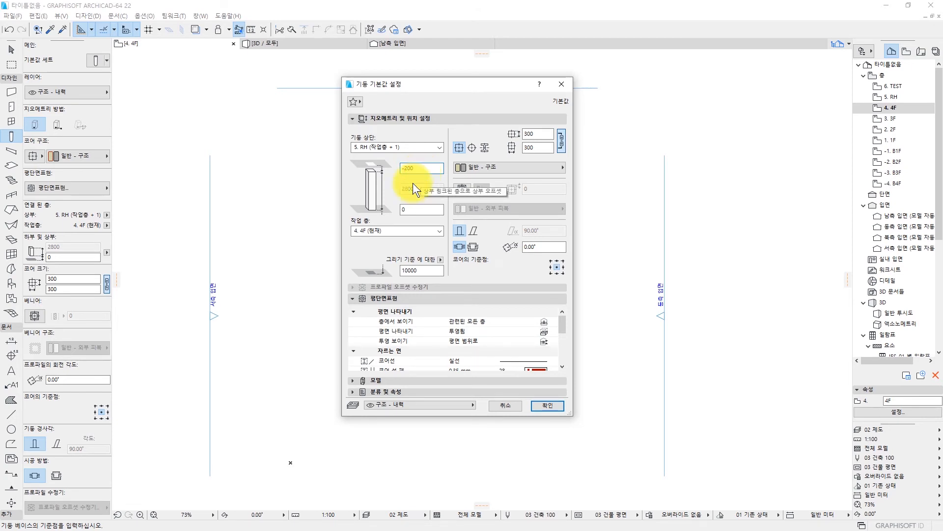
pyautogui.doubleClick(421, 210)
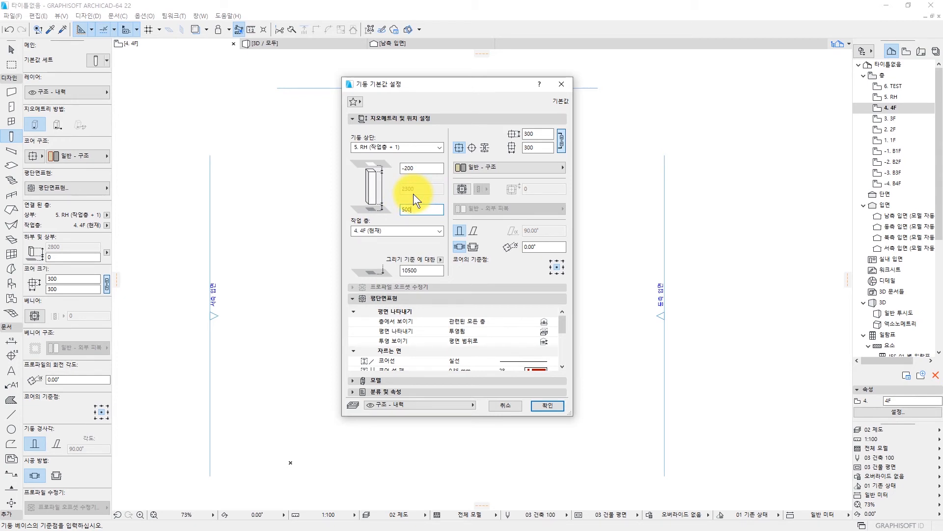
pyautogui.click(429, 168)
pyautogui.moveTo(429, 168); pyautogui.dragTo(400, 170)
pyautogui.click(415, 169)
pyautogui.write('-500')
pyautogui.click(538, 406)
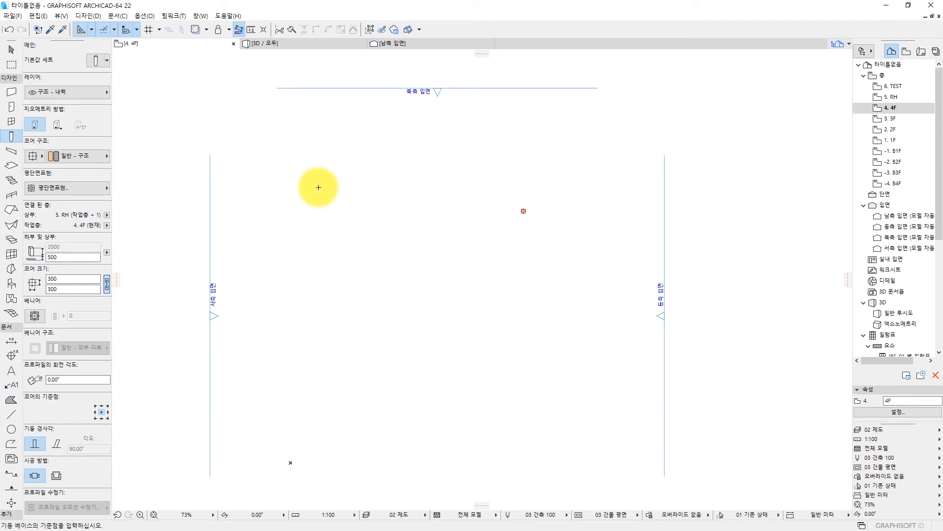
# Step: Place one 300 × 300 column with the new offsets in the upper-left area of the 4F floor plan
pyautogui.click(306, 205)
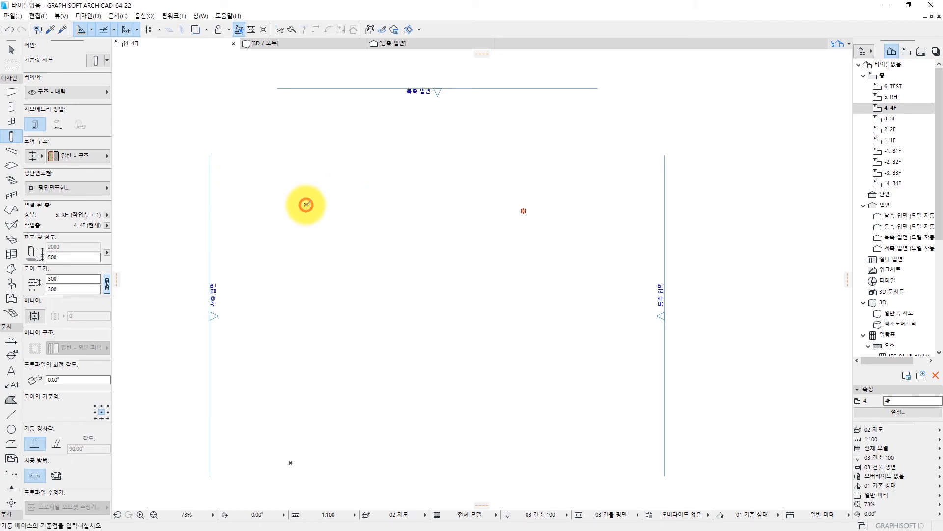
pyautogui.scroll(4, 303, 226)
pyautogui.moveTo(269, 175); pyautogui.dragTo(313, 219, button='middle')
pyautogui.press('Escape')
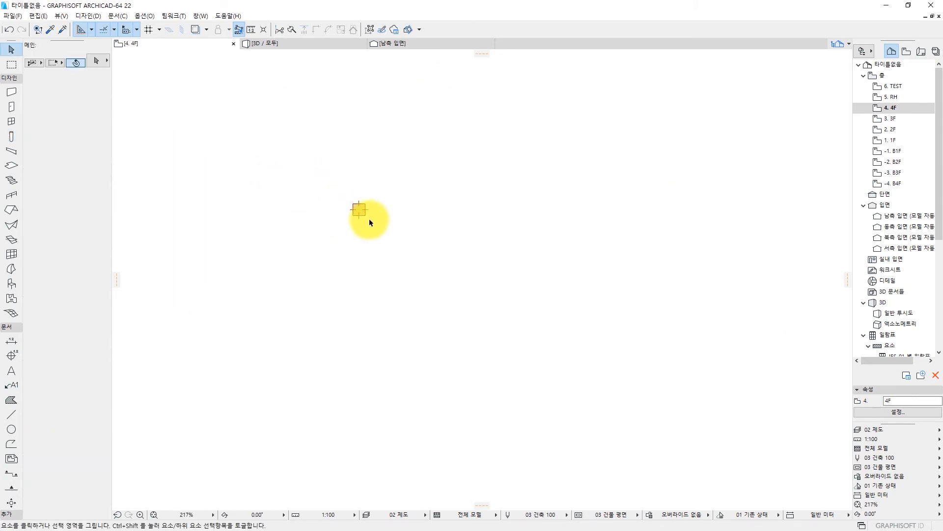
pyautogui.scroll(4, 364, 217)
pyautogui.click(357, 213)
pyautogui.scroll(-4, 366, 214)
pyautogui.click(362, 213)
# Step: Move the existing 4F column across the plan to stand just beside the newly placed column
pyautogui.scroll(-4, 474, 233)
pyautogui.moveTo(530, 250); pyautogui.dragTo(402, 218, button='middle')
pyautogui.scroll(-1, 402, 217)
pyautogui.moveTo(628, 204); pyautogui.dragTo(611, 194)
pyautogui.scroll(3, 313, 189)
pyautogui.moveTo(574, 206); pyautogui.dragTo(628, 211, button='middle')
pyautogui.hotkey('ctrl', 'd')
pyautogui.click(632, 178)
pyautogui.scroll(-2, 382, 191)
pyautogui.scroll(-1, 628, 212)
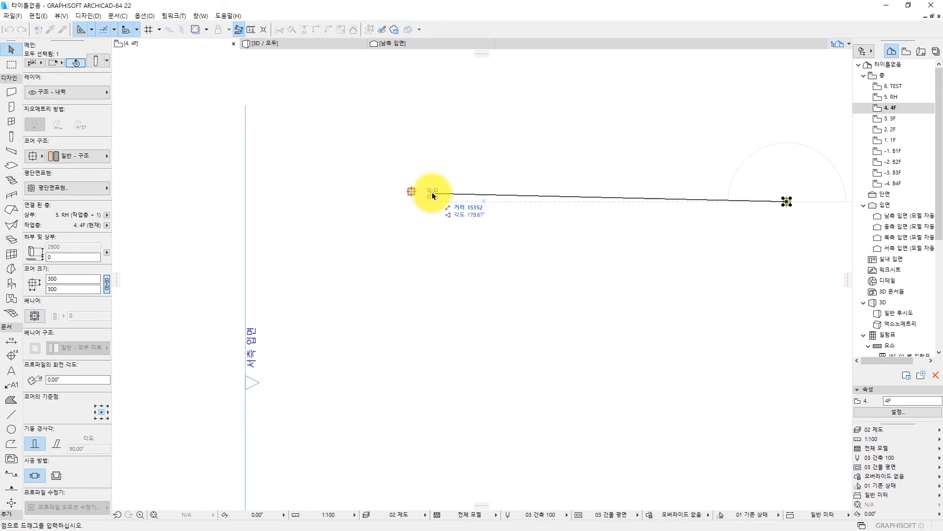
pyautogui.click(415, 190)
pyautogui.scroll(4, 415, 190)
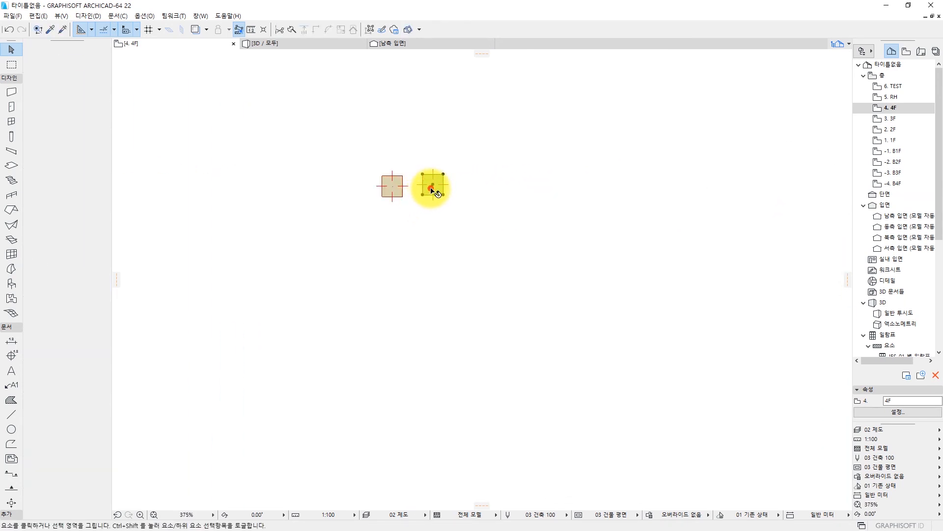
# Step: Move the south elevation line up to the two neighbouring 4F columns and open its elevation view
pyautogui.scroll(-3, 375, 175)
pyautogui.scroll(-2, 316, 190)
pyautogui.moveTo(316, 190); pyautogui.dragTo(381, 118, button='middle')
pyautogui.click(423, 289)
pyautogui.scroll(-3, 424, 289)
pyautogui.moveTo(425, 290); pyautogui.dragTo(433, 244, button='middle')
pyautogui.click(454, 481)
pyautogui.hotkey('ctrl', 'd')
pyautogui.click(453, 479)
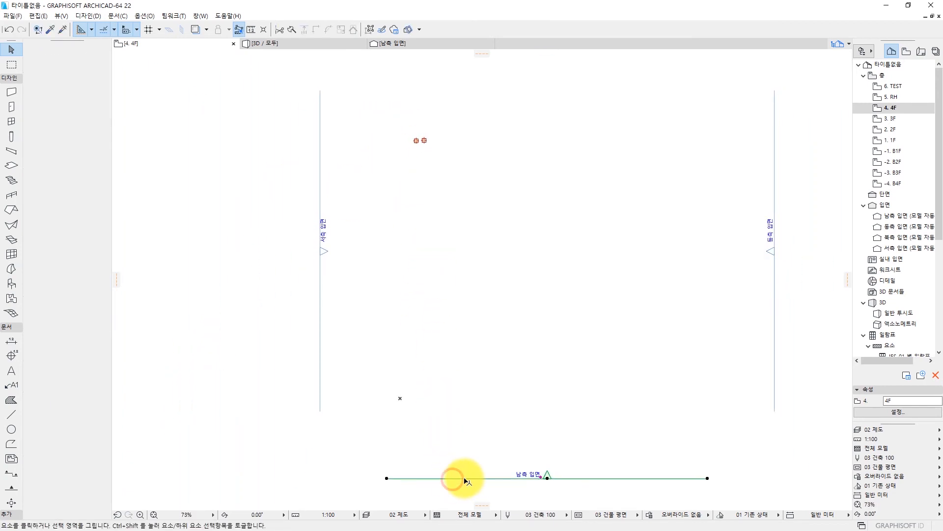
pyautogui.click(465, 478)
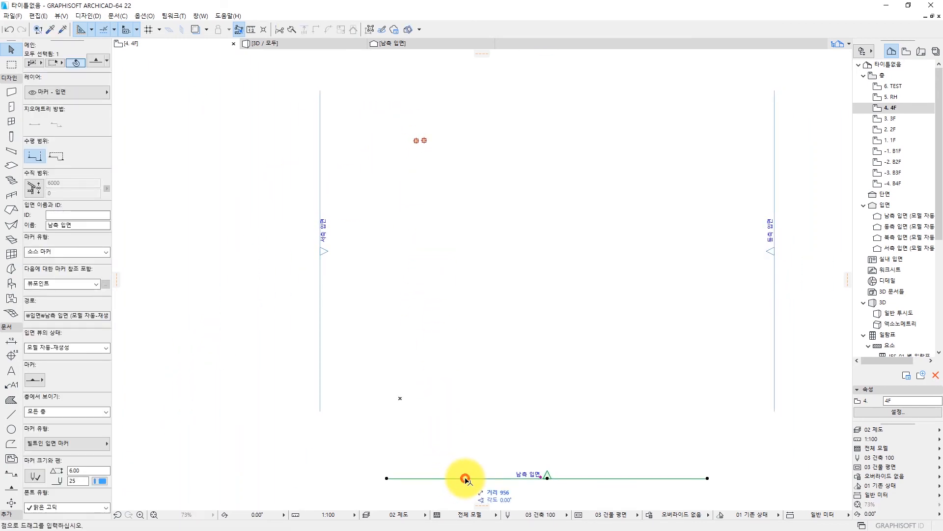
pyautogui.hotkey('ctrl', 'd')
pyautogui.click(499, 479)
pyautogui.click(471, 141)
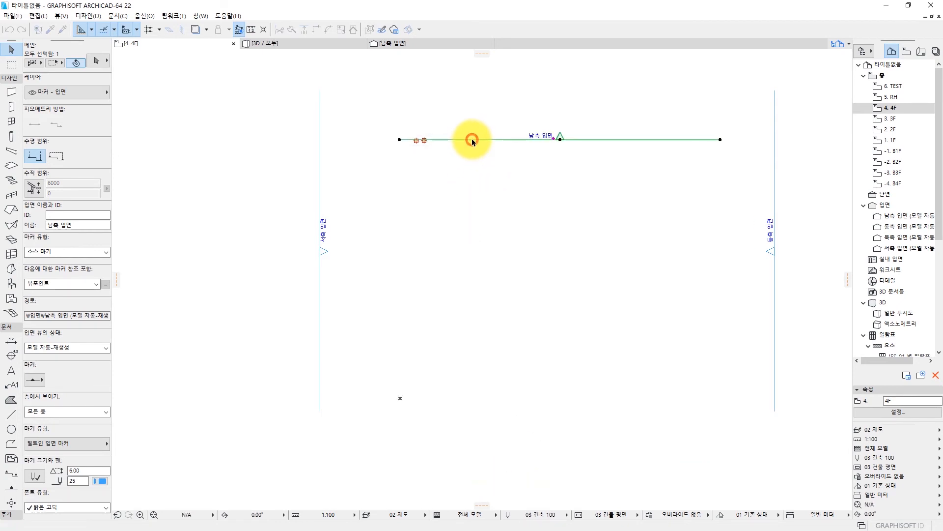
pyautogui.rightClick(473, 142)
pyautogui.click(530, 176)
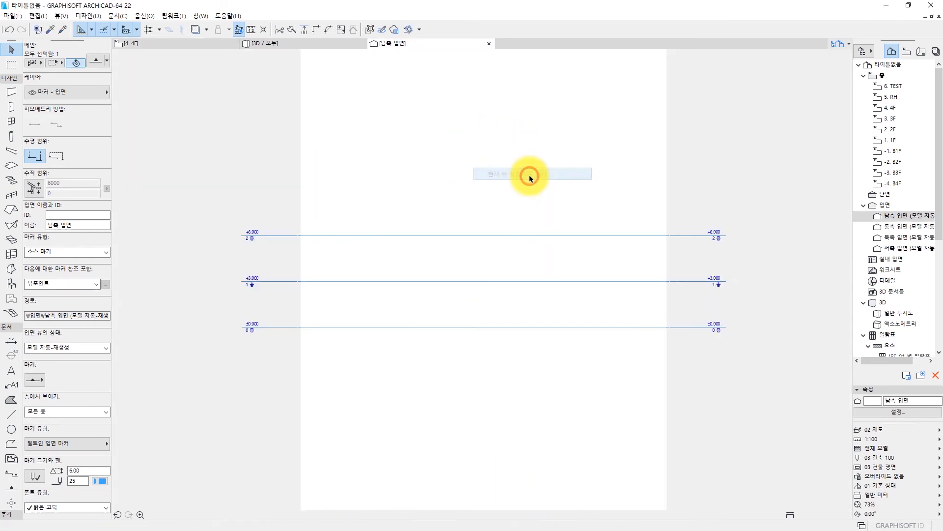
# Step: Delete the 3F column in the south elevation
pyautogui.click(364, 192)
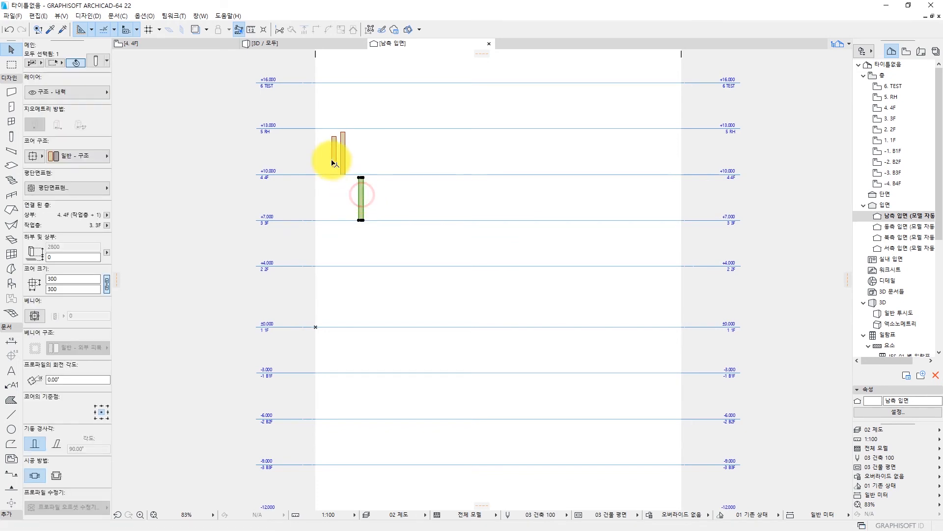
pyautogui.scroll(4, 331, 158)
pyautogui.press('Delete')
pyautogui.moveTo(382, 185); pyautogui.dragTo(428, 253, button='middle')
# Step: Compare the tops and bases of the two 4F columns with the 4F and RH story levels in the elevation
pyautogui.scroll(3, 418, 236)
pyautogui.moveTo(373, 206); pyautogui.dragTo(561, 266, button='middle')
pyautogui.click(418, 216)
pyautogui.scroll(-2, 414, 215)
pyautogui.scroll(3, 455, 208)
pyautogui.scroll(-3, 561, 263)
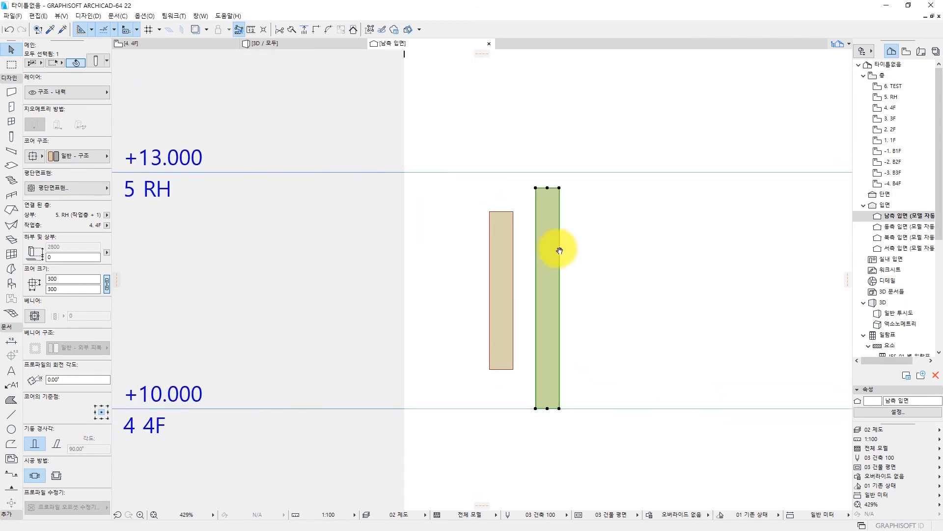
pyautogui.click(524, 244)
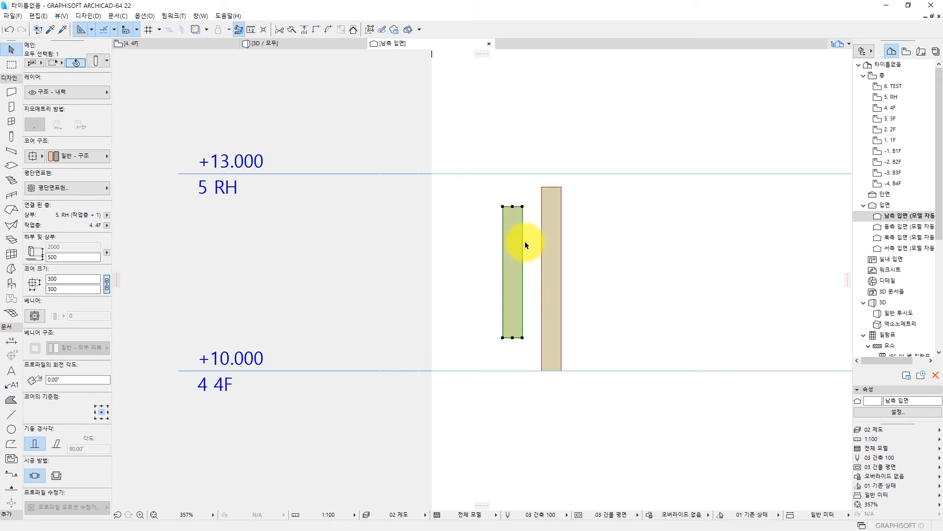
pyautogui.click(525, 241)
pyautogui.scroll(-3, 521, 240)
pyautogui.scroll(3, 471, 205)
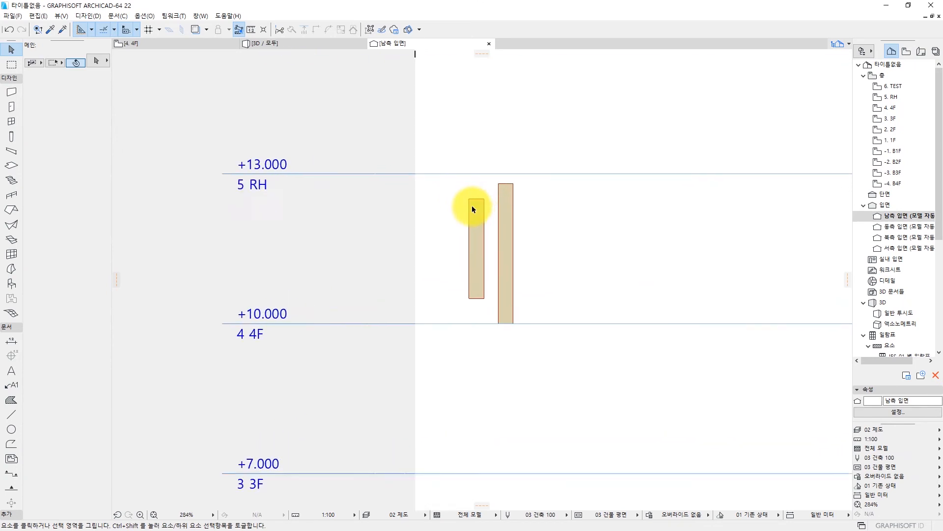
pyautogui.scroll(-1, 457, 194)
pyautogui.scroll(-1, 428, 215)
# Step: Set the base offset of the shorter 4F column to 0 in its selection settings
pyautogui.click(421, 233)
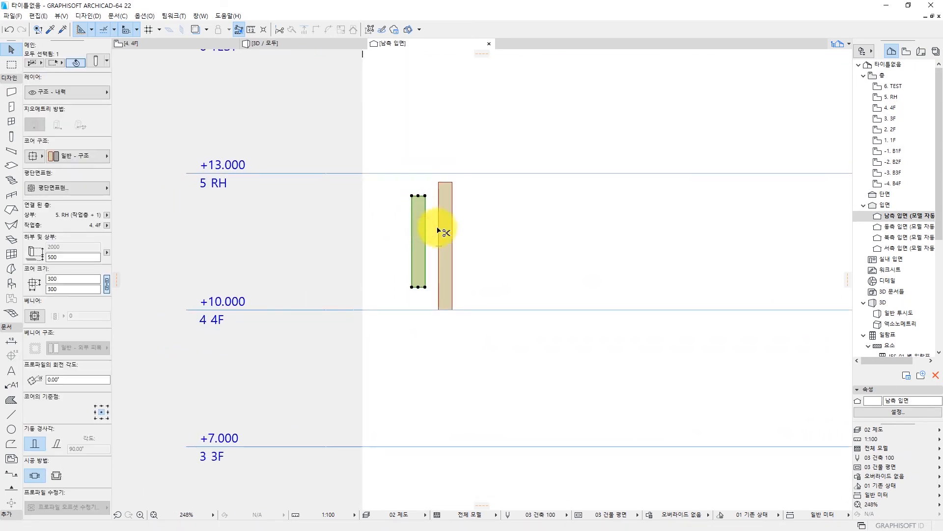
pyautogui.hotkey('ctrl', 't')
pyautogui.moveTo(455, 83); pyautogui.dragTo(629, 84)
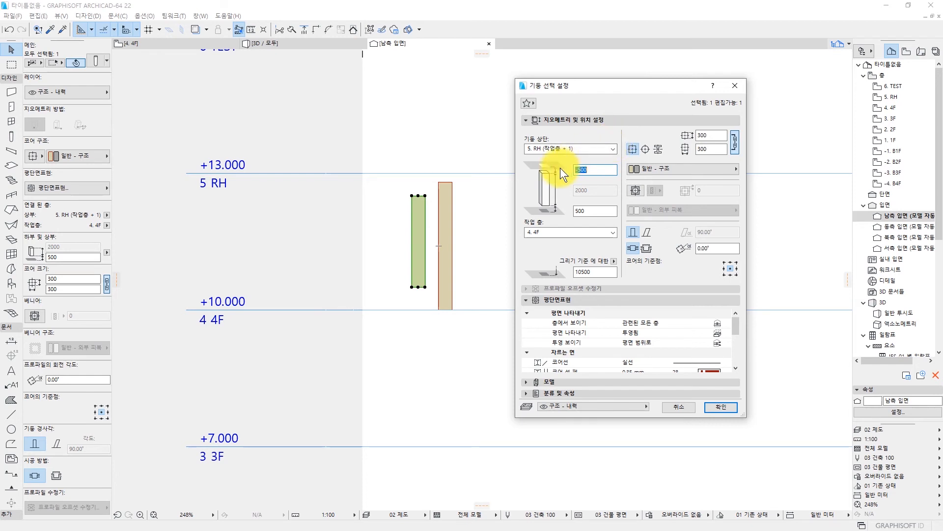
pyautogui.click(600, 171)
pyautogui.doubleClick(593, 172)
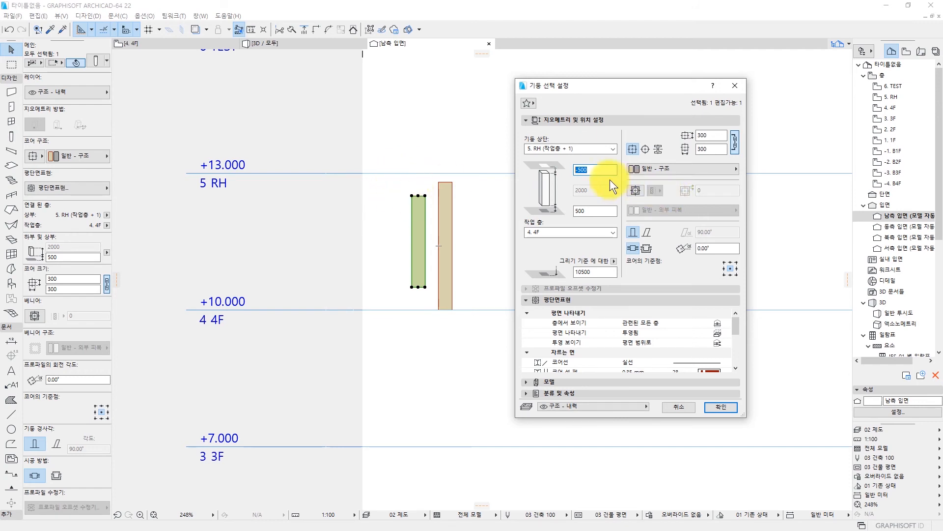
pyautogui.click(590, 169)
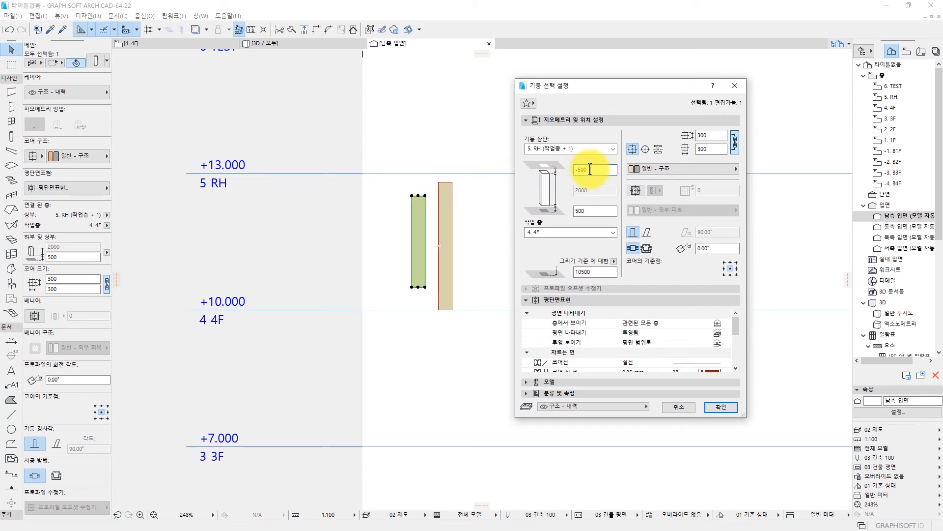
pyautogui.doubleClick(591, 211)
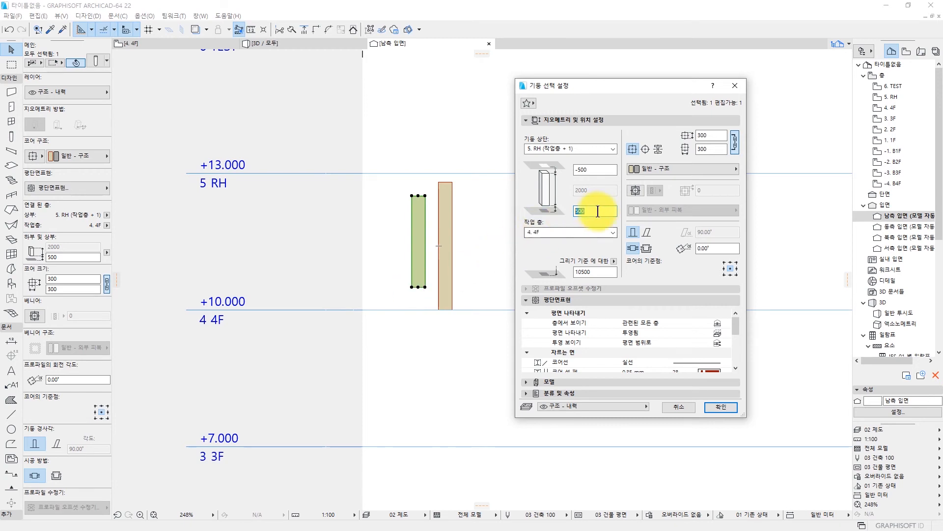
pyautogui.write('0')
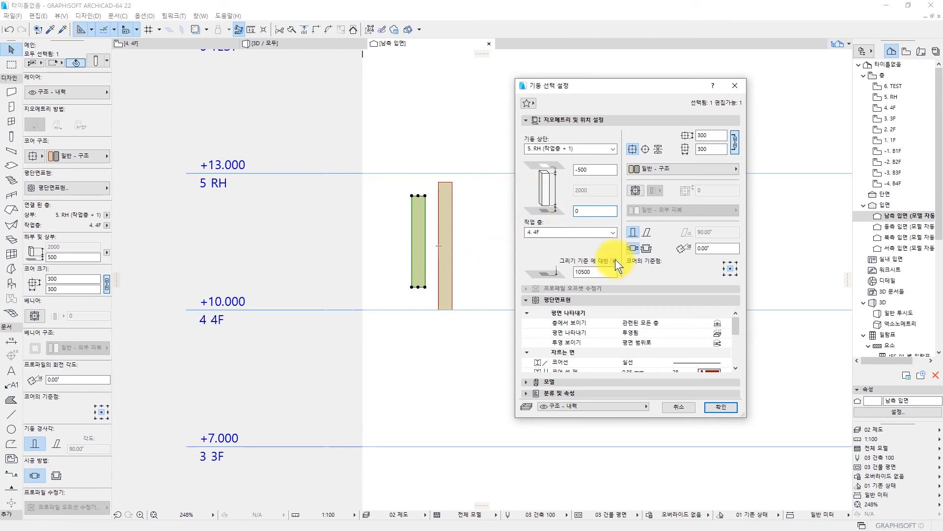
pyautogui.click(727, 407)
# Step: Link the top of the same 4F column to story 6. TEST and deselect it
pyautogui.scroll(2, 418, 317)
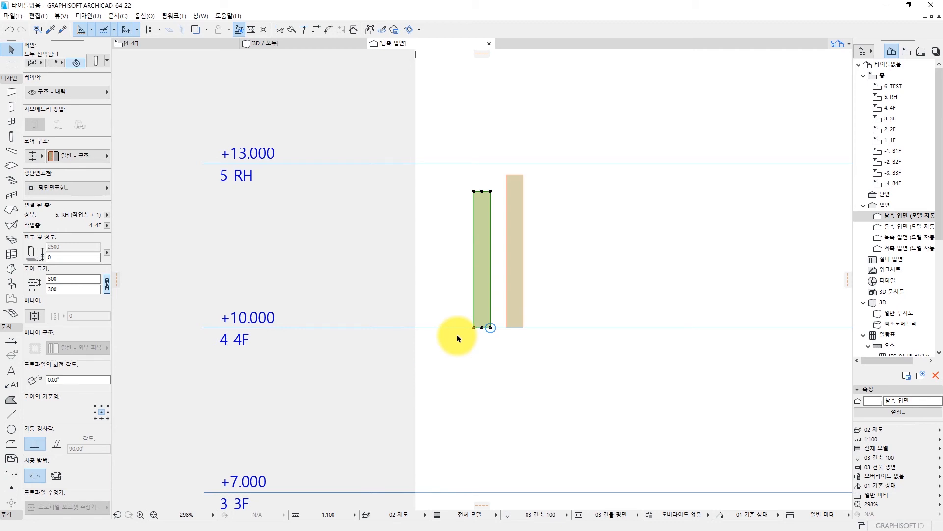
pyautogui.scroll(-2, 457, 334)
pyautogui.moveTo(492, 271); pyautogui.dragTo(391, 298, button='middle')
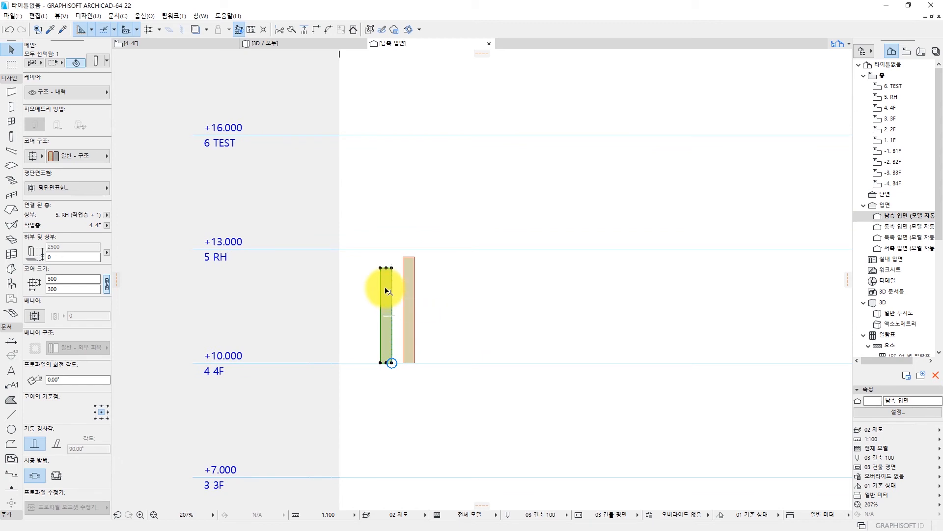
pyautogui.doubleClick(387, 291)
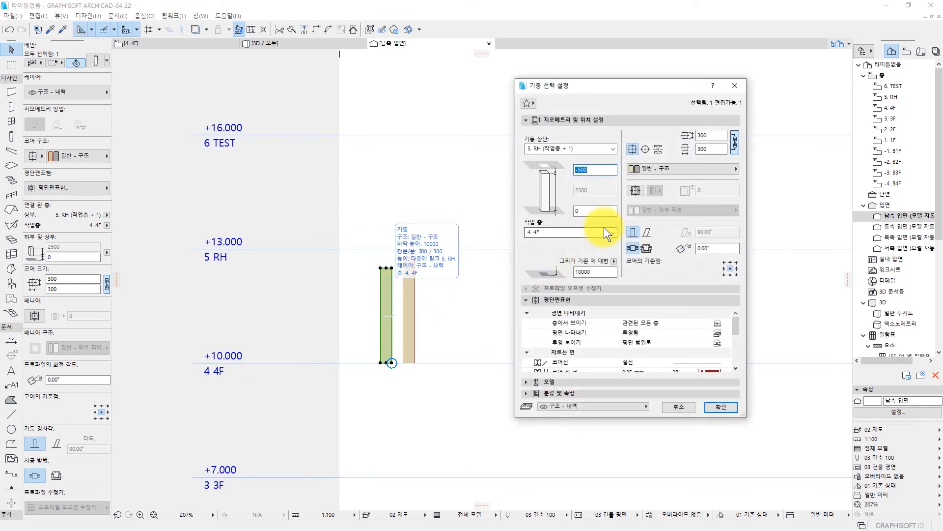
pyautogui.click(540, 144)
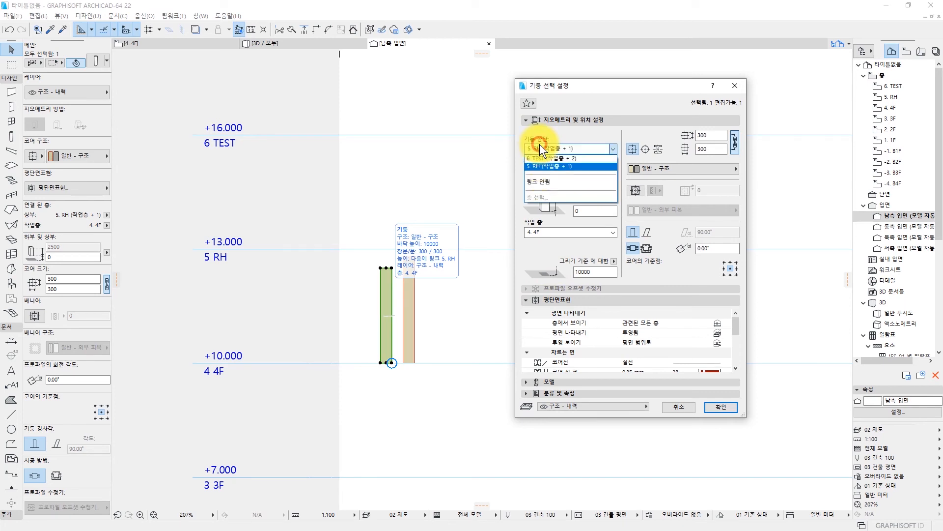
pyautogui.click(544, 144)
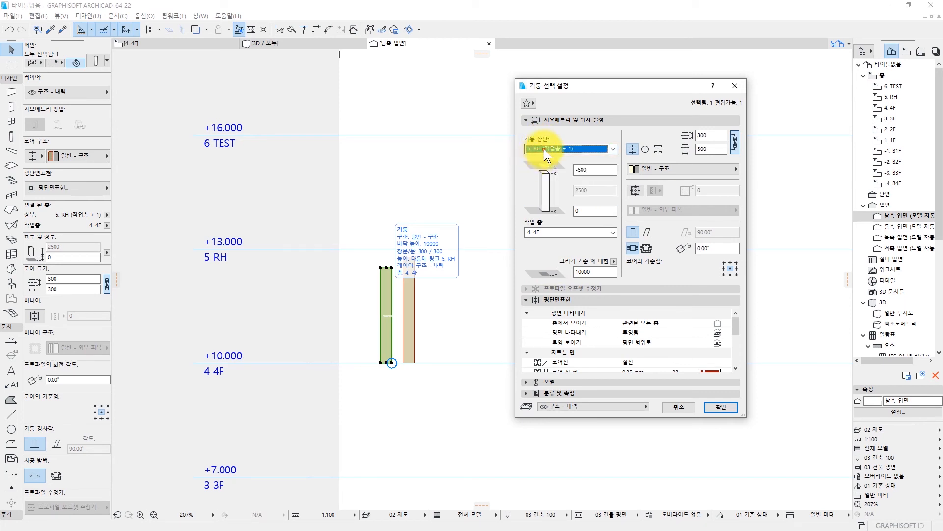
pyautogui.click(544, 149)
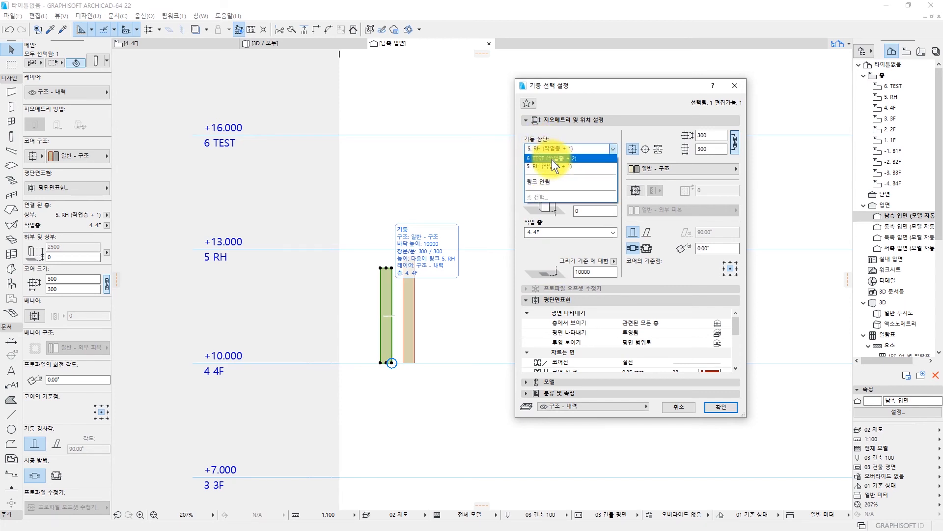
pyautogui.click(553, 160)
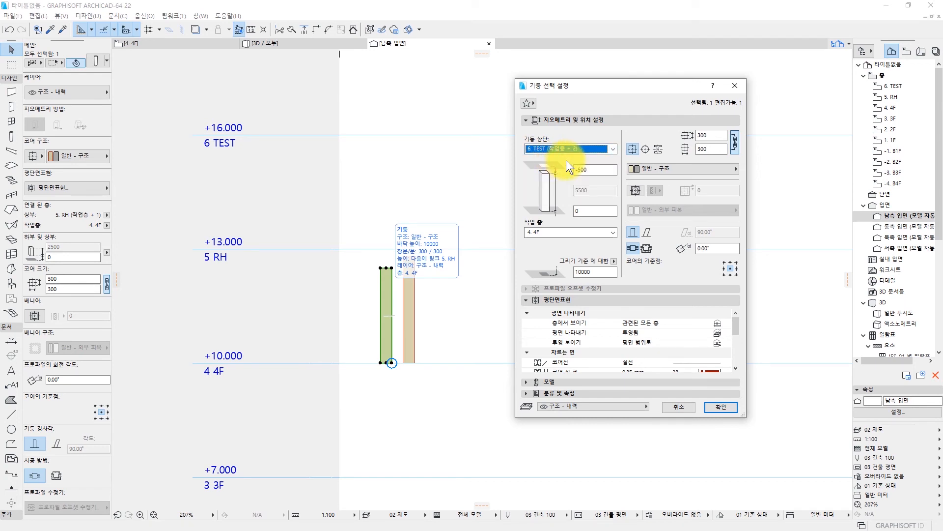
pyautogui.click(733, 408)
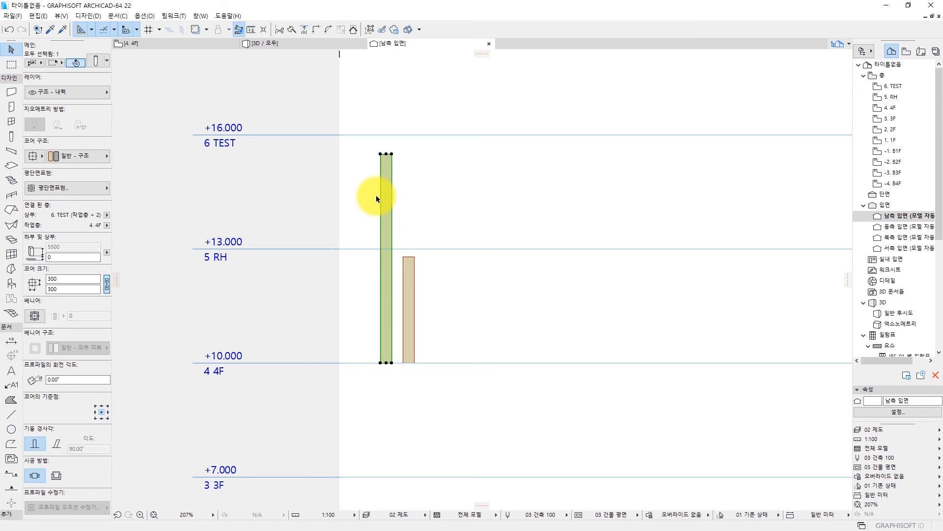
pyautogui.scroll(-3, 427, 253)
pyautogui.click(415, 253)
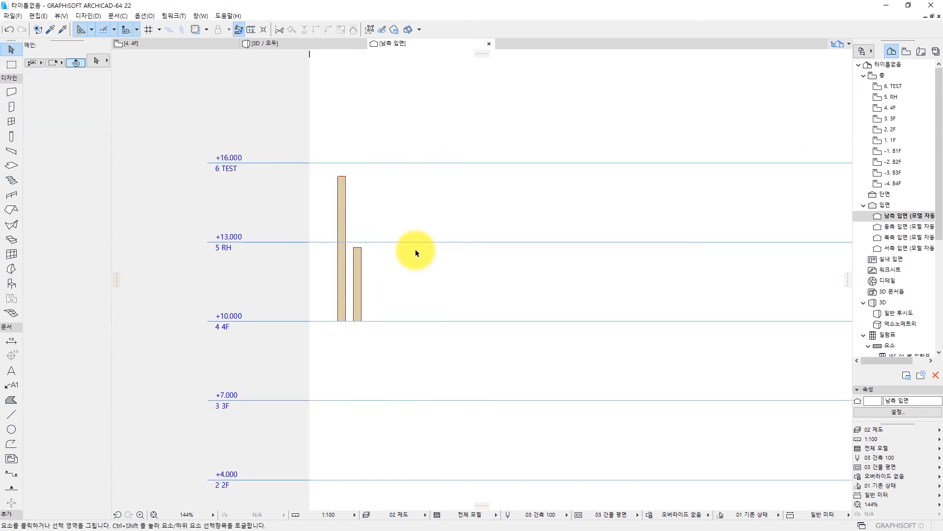
# Step: Return from the south elevation to the 4F floor plan and clear the selection
pyautogui.scroll(4, 415, 250)
pyautogui.scroll(-1, 366, 264)
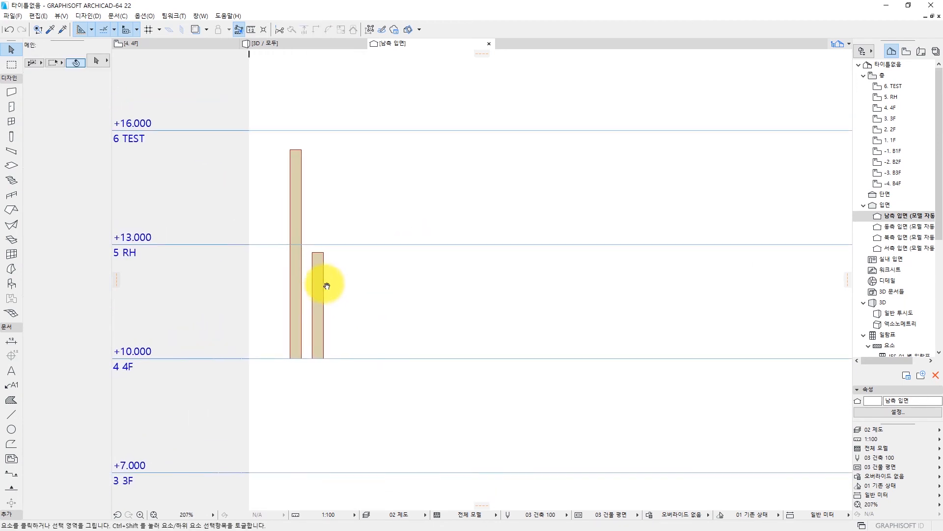
pyautogui.moveTo(327, 289); pyautogui.dragTo(454, 291, button='middle')
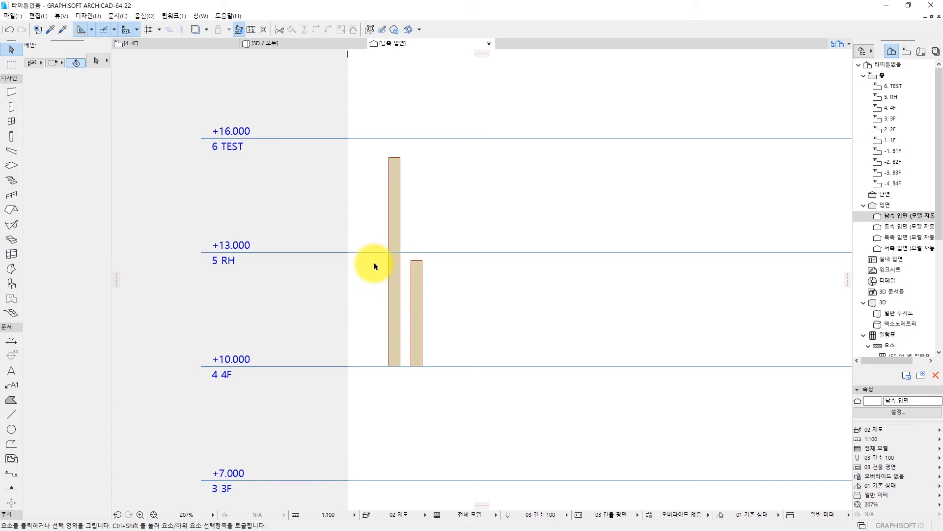
pyautogui.press('F2')
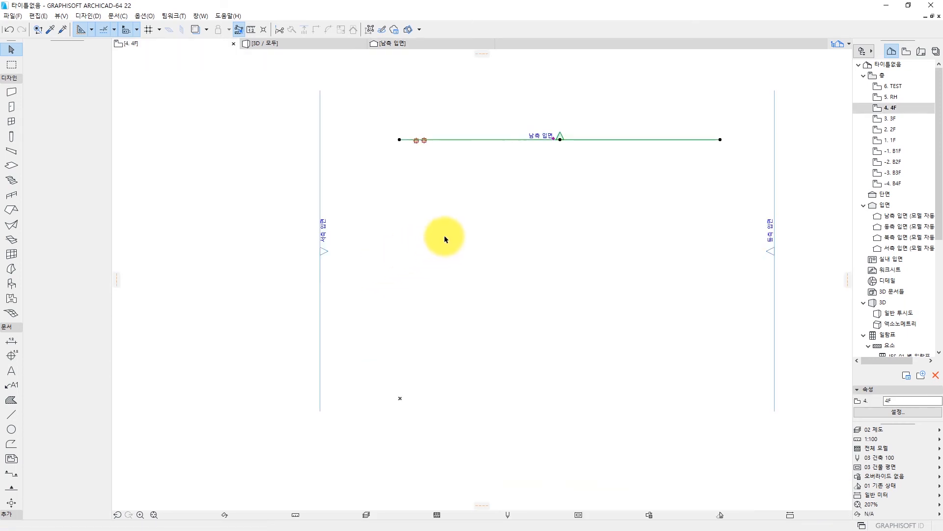
pyautogui.press('Escape')
pyautogui.moveTo(494, 163); pyautogui.dragTo(460, 178, button='middle')
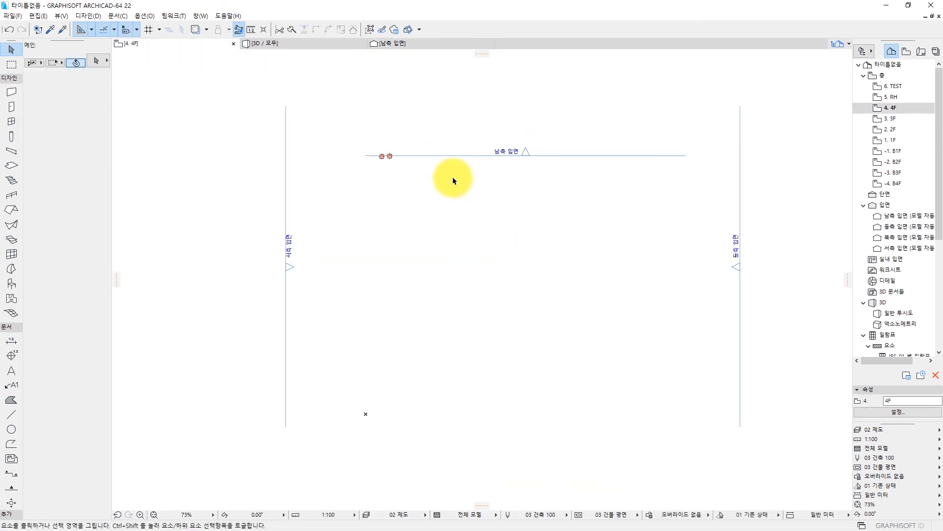
# Step: Open the default beam settings and examine the home story and the offset to it
pyautogui.doubleClick(11, 150)
pyautogui.moveTo(406, 10); pyautogui.dragTo(429, 142)
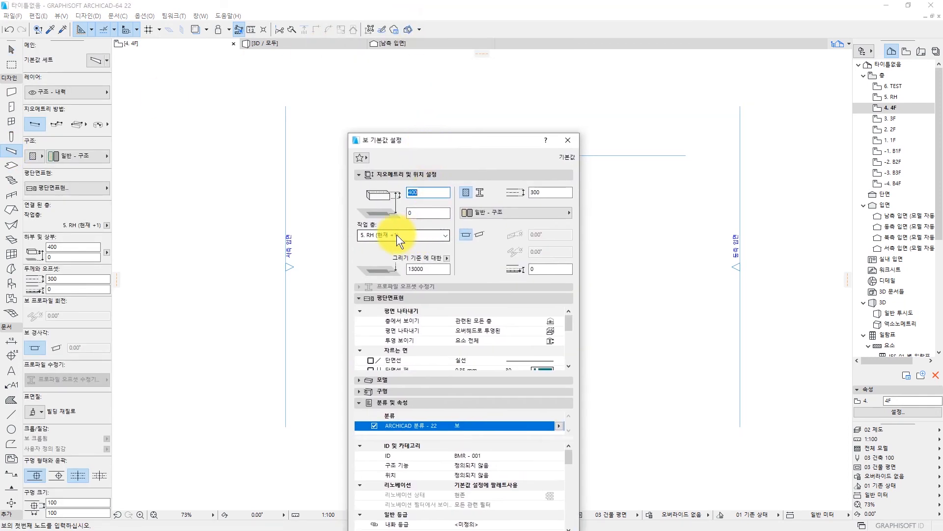
pyautogui.click(397, 235)
pyautogui.click(396, 235)
pyautogui.click(414, 234)
pyautogui.click(412, 236)
pyautogui.click(422, 212)
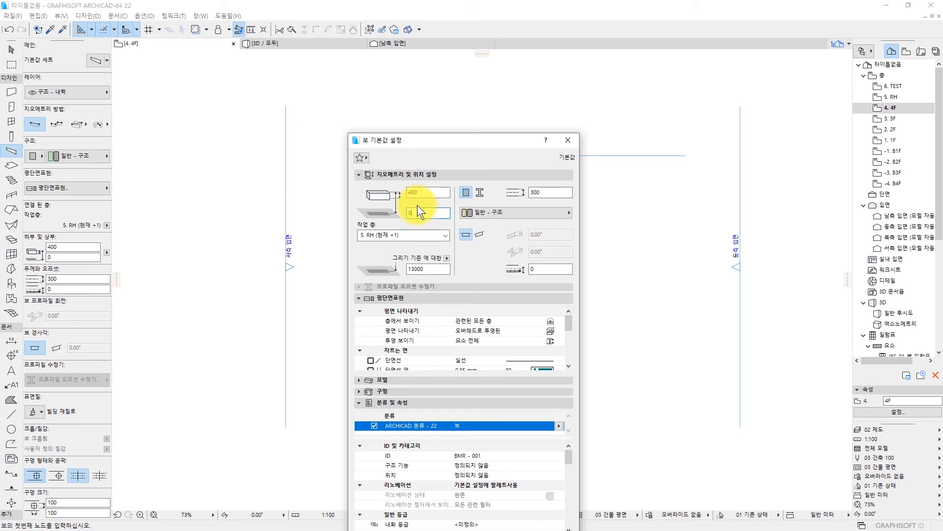
pyautogui.click(417, 213)
pyautogui.click(423, 212)
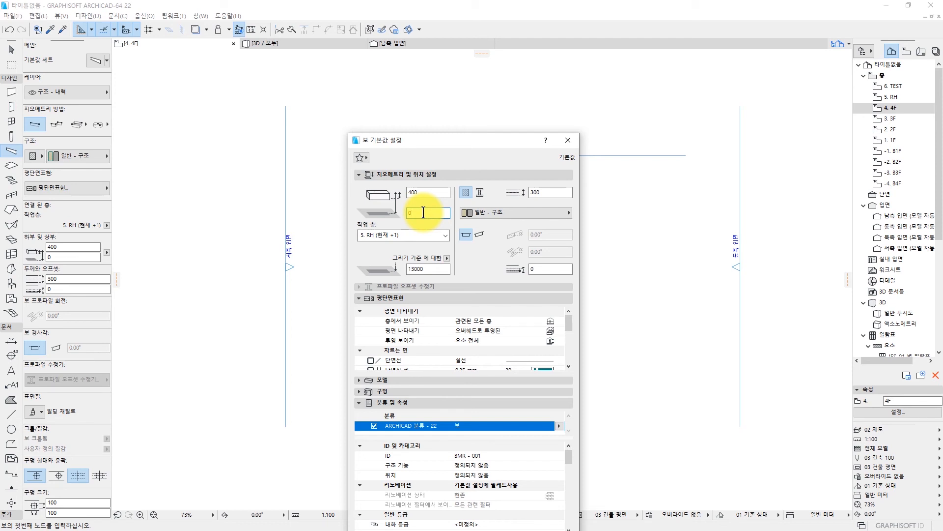
# Step: Set the default beam's home story to 4. 4F and accept the settings
pyautogui.click(411, 234)
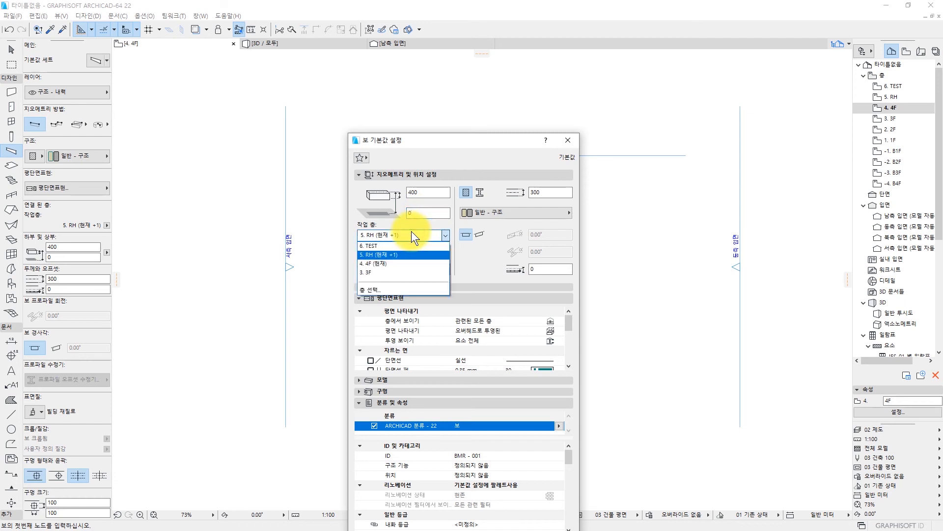
pyautogui.click(384, 263)
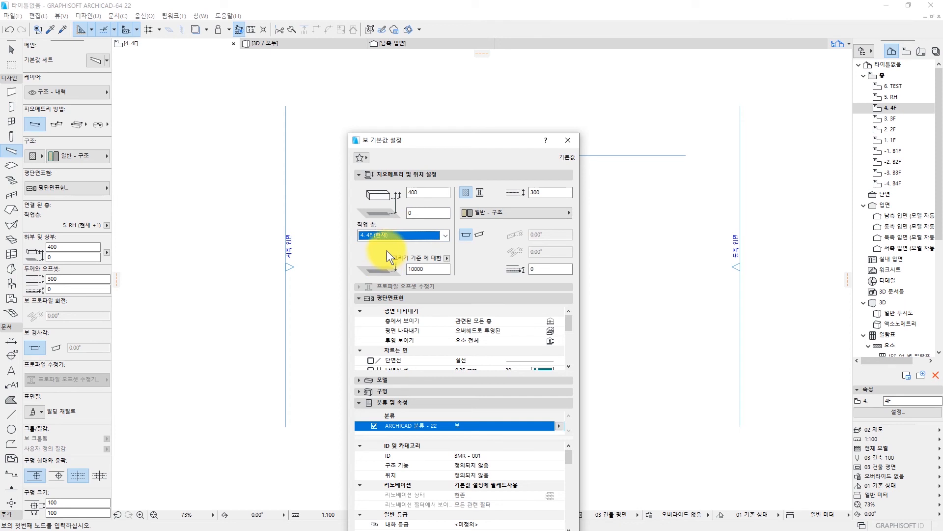
pyautogui.click(429, 212)
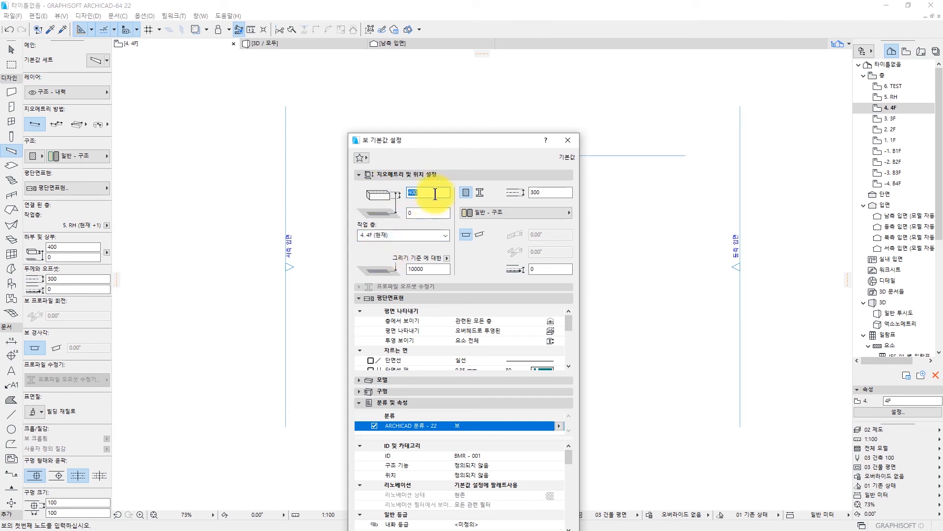
pyautogui.doubleClick(429, 193)
pyautogui.click(415, 196)
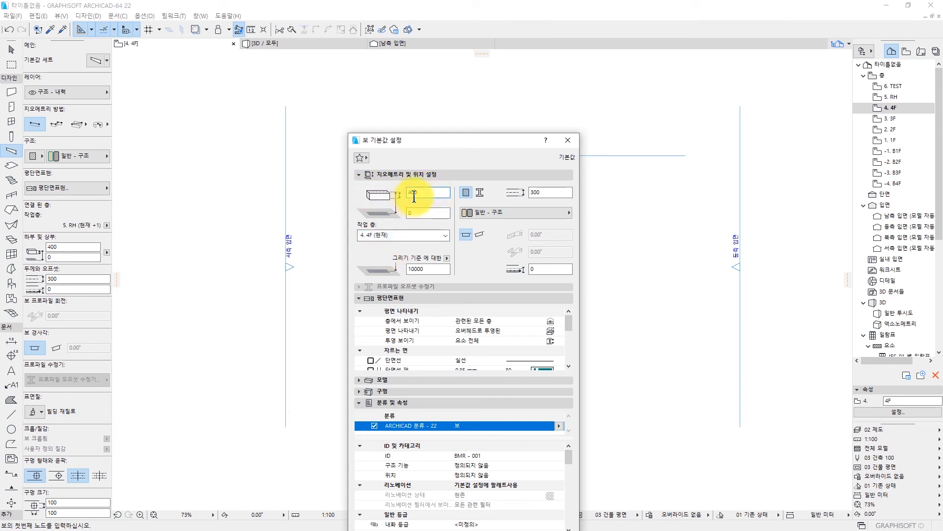
pyautogui.click(424, 219)
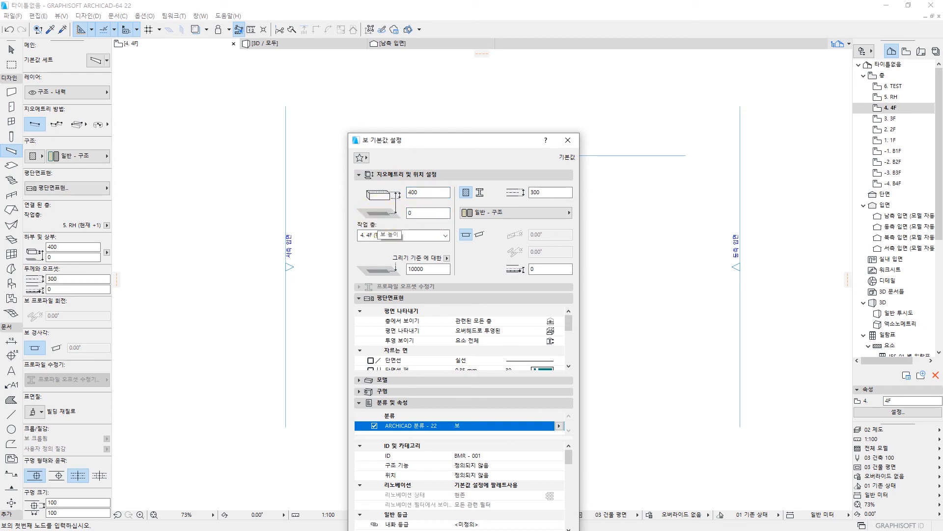
pyautogui.press('Return')
# Step: Draw a beam on the 4F plan crossing the south elevation line beside the two columns, keeping it despite the story visibility notice
pyautogui.scroll(3, 419, 122)
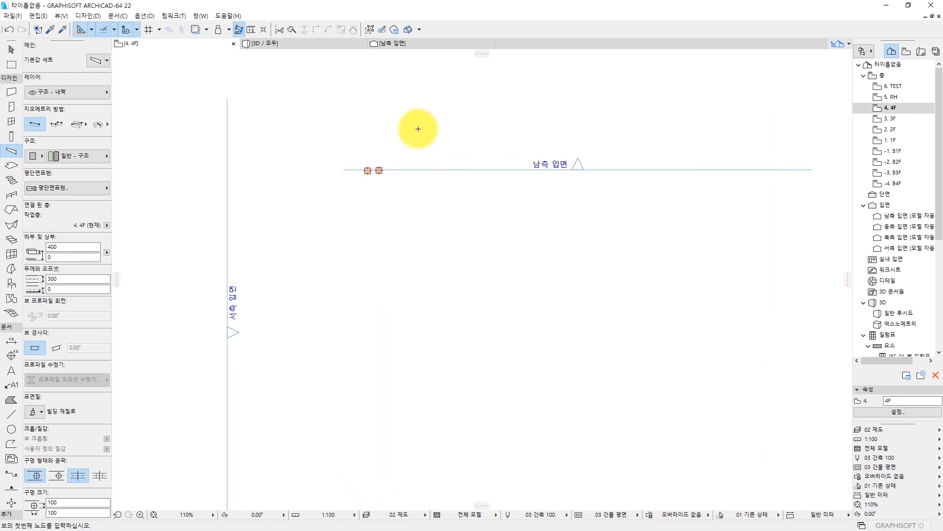
pyautogui.click(418, 228)
pyautogui.click(414, 111)
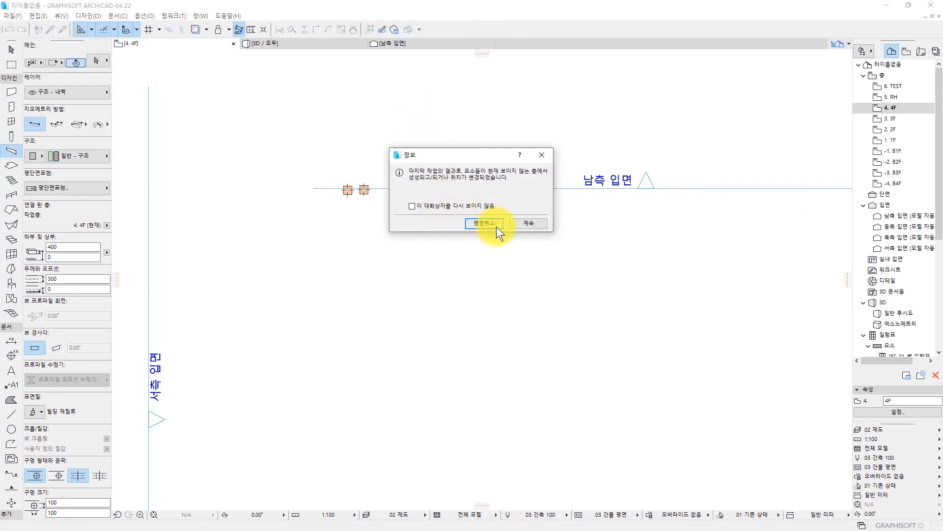
pyautogui.click(512, 225)
pyautogui.scroll(-2, 483, 200)
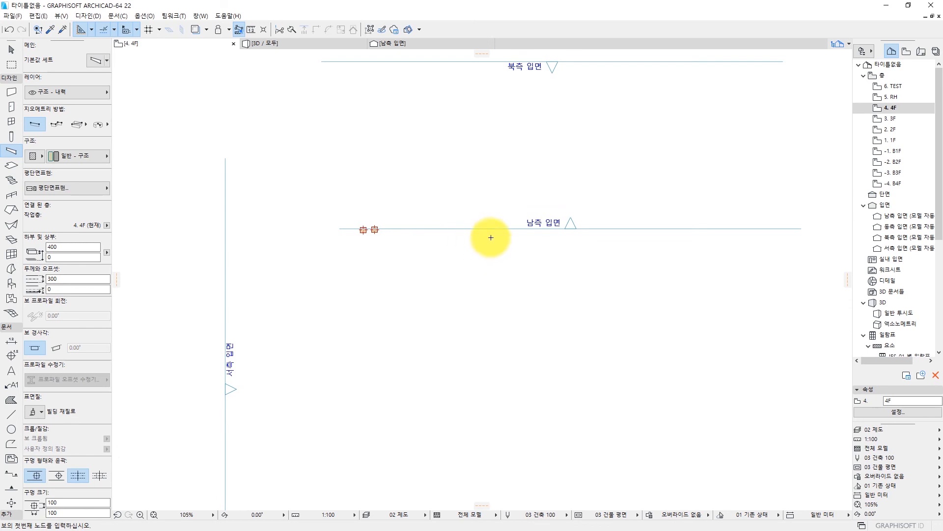
# Step: Open the south elevation view from its marker line on the 4F plan
pyautogui.press('Escape')
pyautogui.click(511, 231)
pyautogui.click(506, 229)
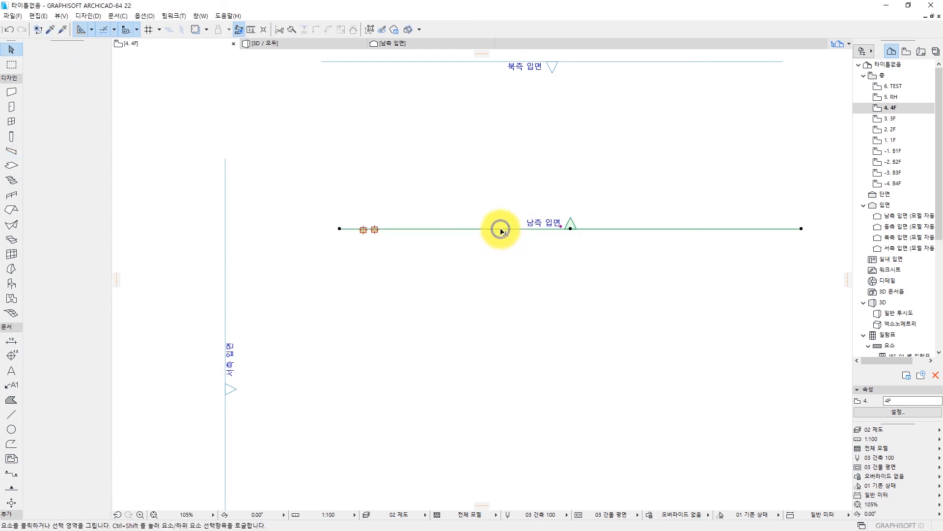
pyautogui.rightClick(501, 229)
pyautogui.click(552, 264)
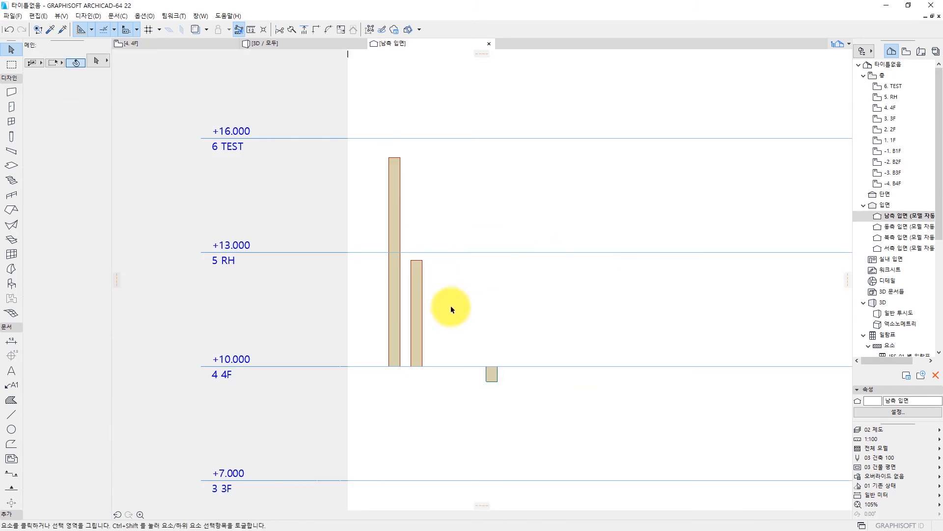
# Step: Select the beam below the 4F level in the elevation and examine its home story and offset settings
pyautogui.click(491, 337)
pyautogui.click(493, 338)
pyautogui.scroll(-2, 480, 327)
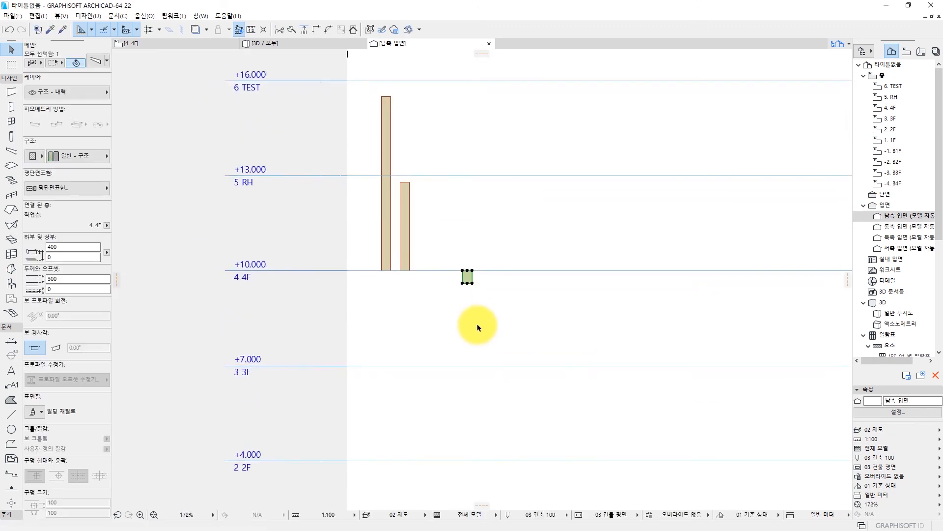
pyautogui.scroll(4, 440, 309)
pyautogui.hotkey('ctrl', 't')
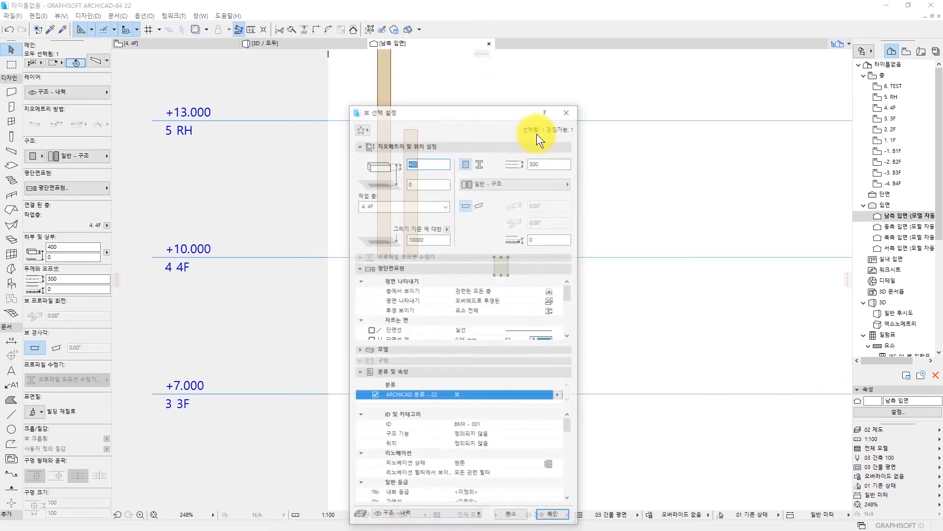
pyautogui.click(674, 173)
pyautogui.click(662, 176)
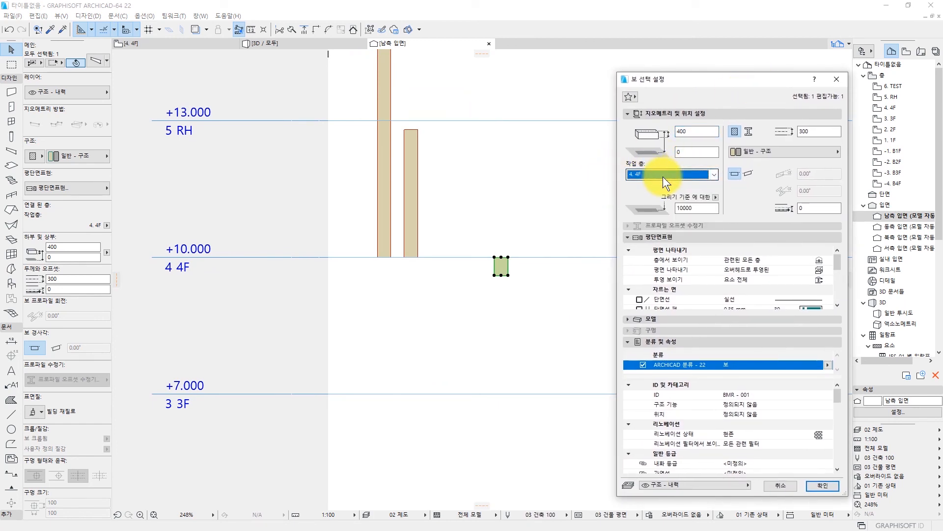
pyautogui.click(693, 151)
pyautogui.doubleClick(693, 152)
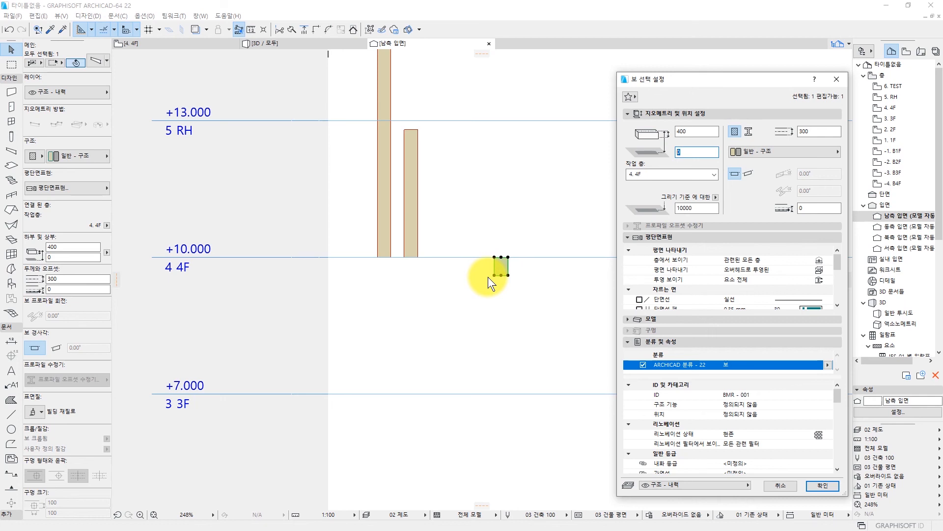
pyautogui.press('Return')
pyautogui.click(5, 156)
pyautogui.doubleClick(6, 165)
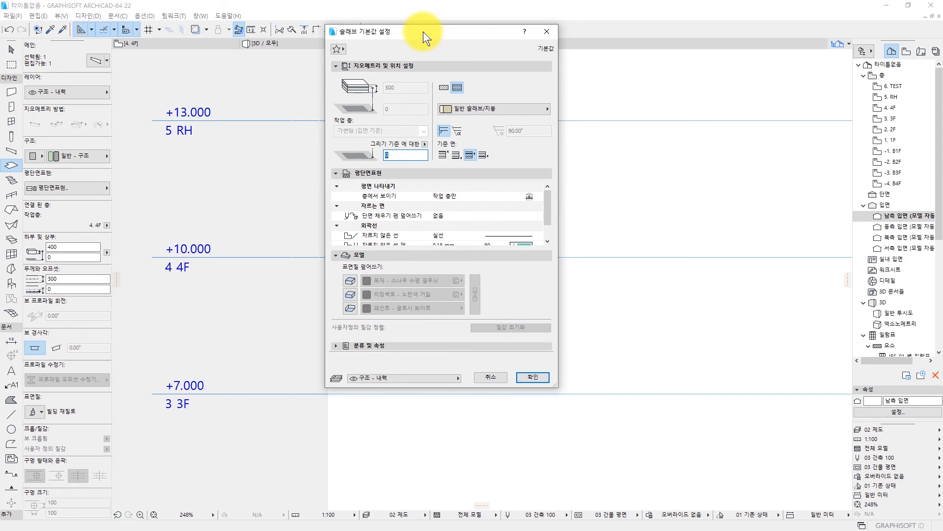
pyautogui.moveTo(423, 36); pyautogui.dragTo(462, 64)
pyautogui.press('Escape')
pyautogui.press('Escape')
pyautogui.press('Escape')
# Step: Switch to the 4F plan and examine the default slab's home story, offset and reference plane settings, then close them unchanged
pyautogui.moveTo(563, 245); pyautogui.dragTo(502, 268, button='middle')
pyautogui.click(148, 44)
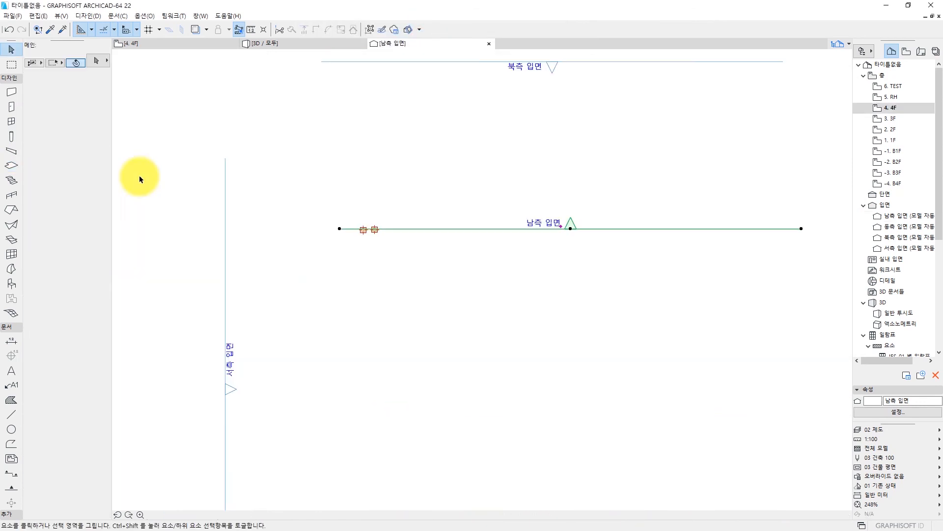
pyautogui.click(13, 166)
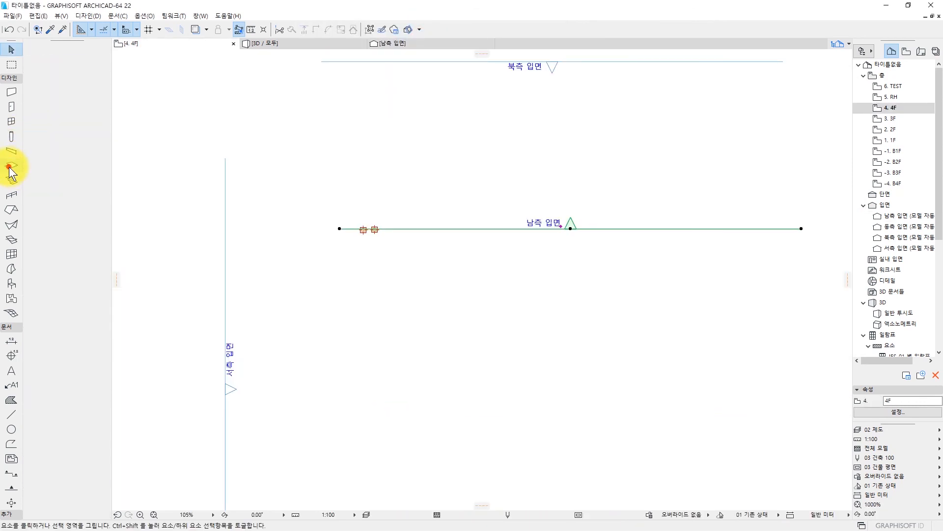
pyautogui.doubleClick(9, 167)
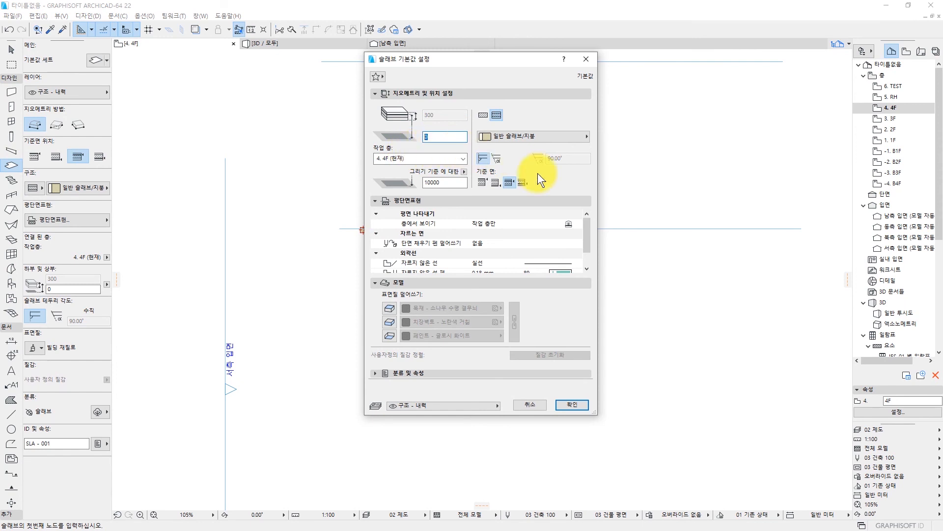
pyautogui.press('Escape')
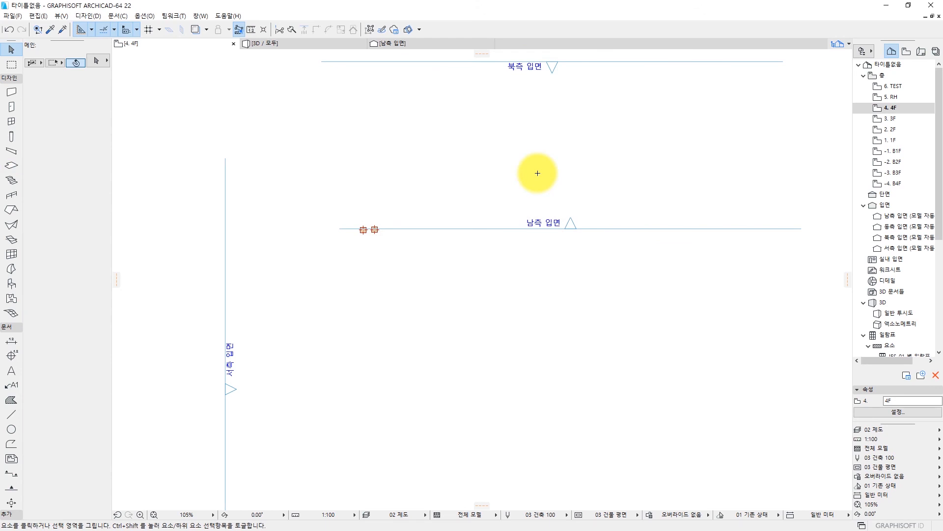
pyautogui.moveTo(555, 234); pyautogui.dragTo(509, 246, button='middle')
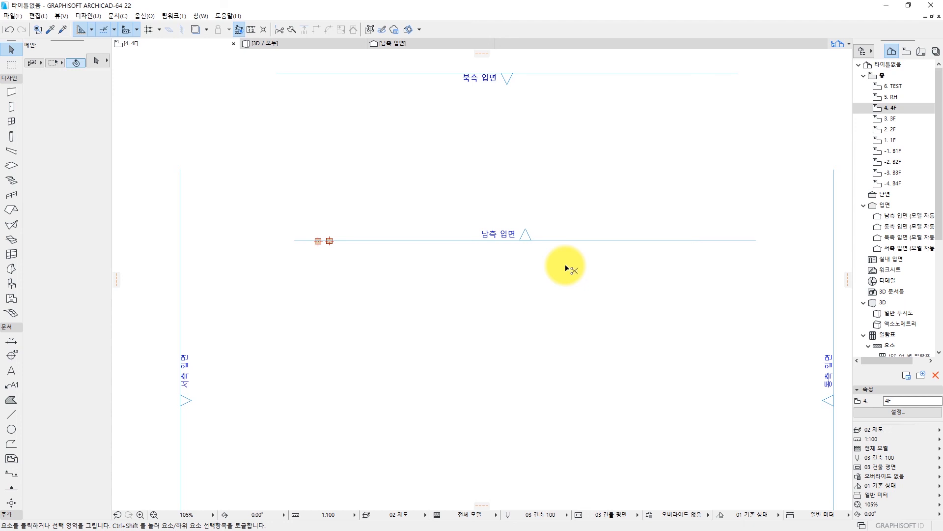
# Step: Delete story 4F in the story settings and confirm the unconditional deletion of its contents
pyautogui.hotkey('ctrl', '7')
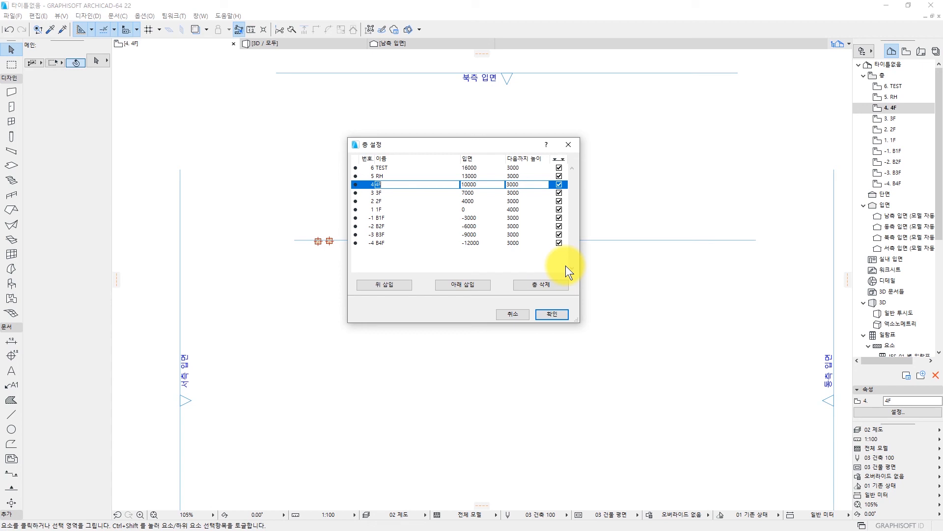
pyautogui.click(399, 199)
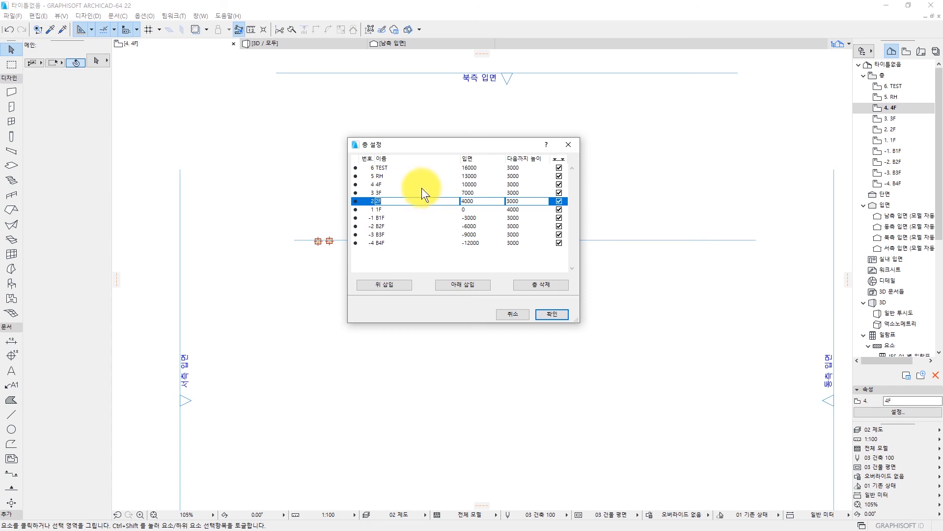
pyautogui.click(422, 187)
pyautogui.click(523, 286)
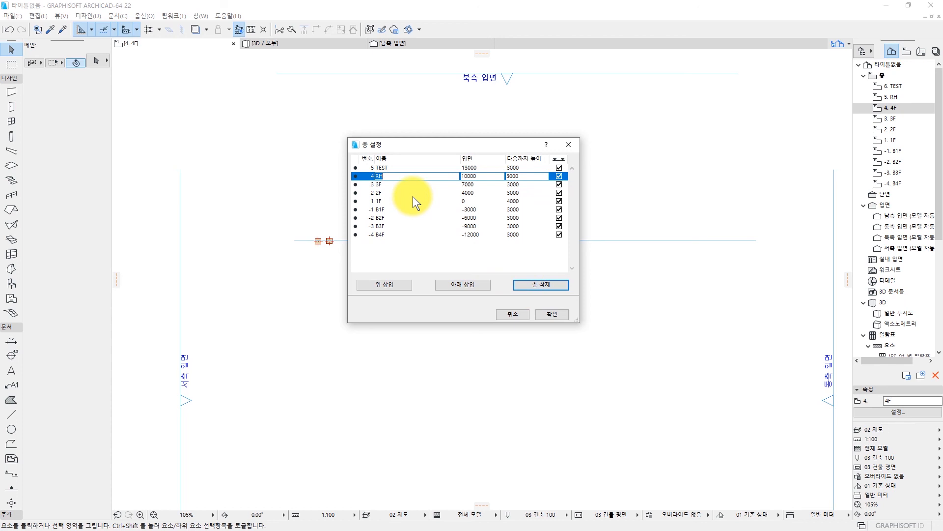
pyautogui.click(553, 314)
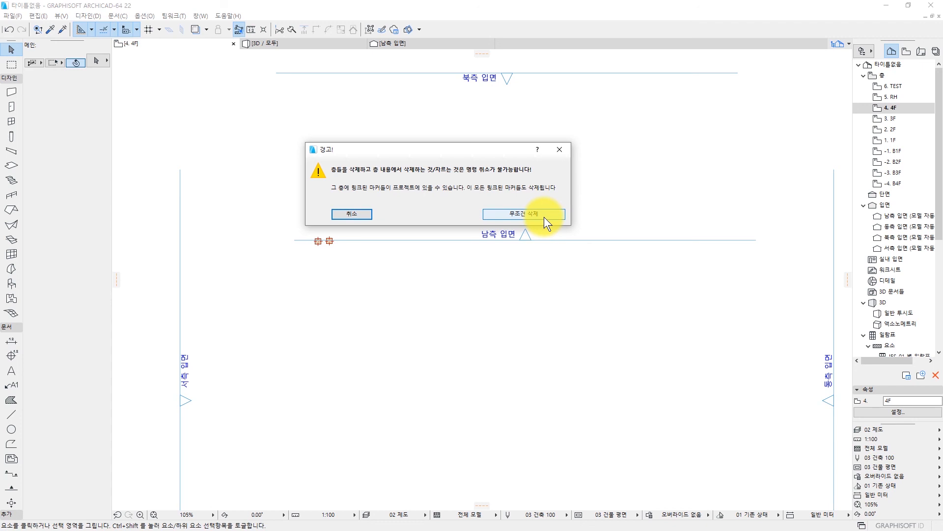
pyautogui.click(544, 217)
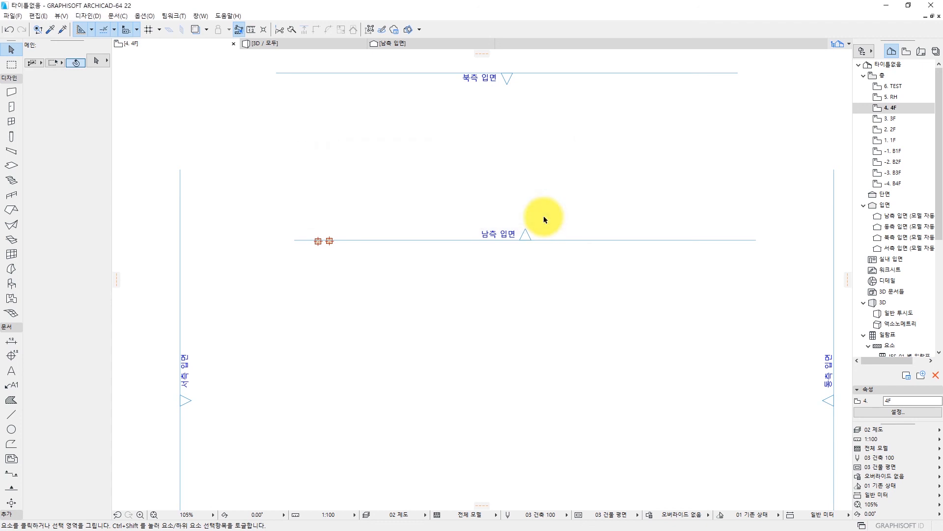